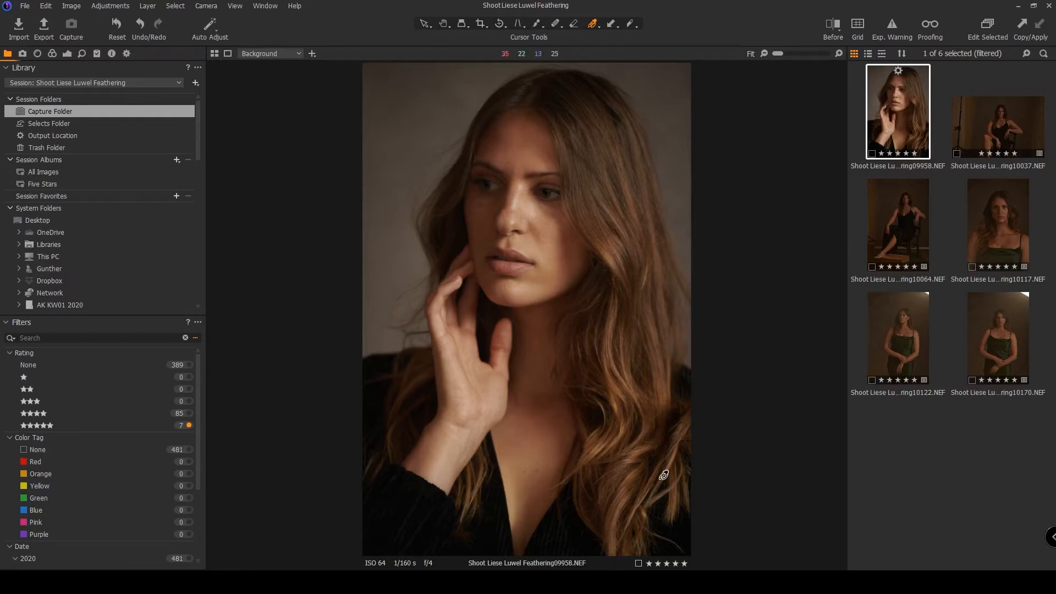
click(556, 23)
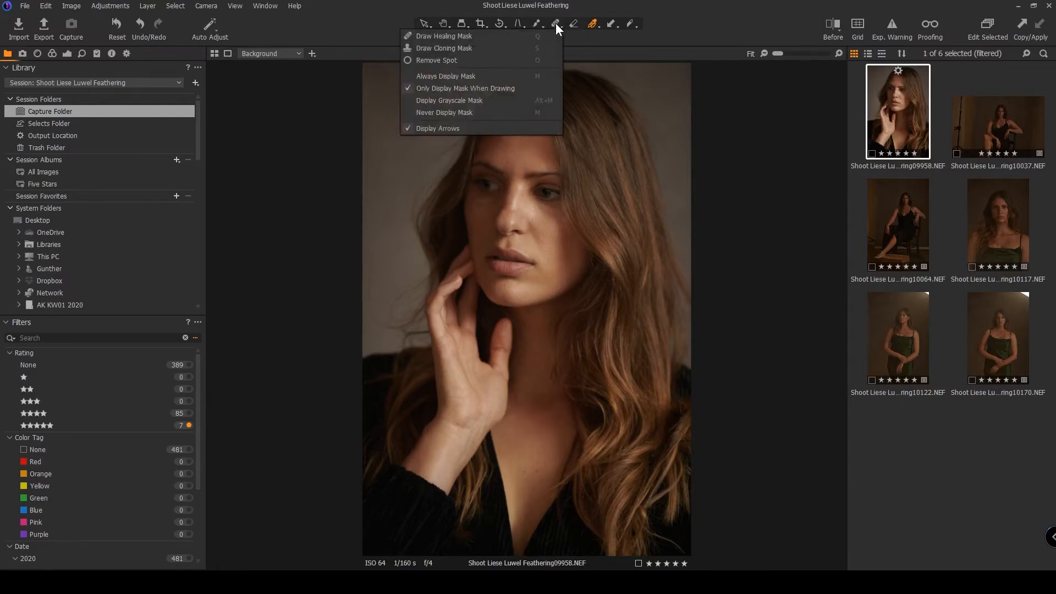
click(697, 26)
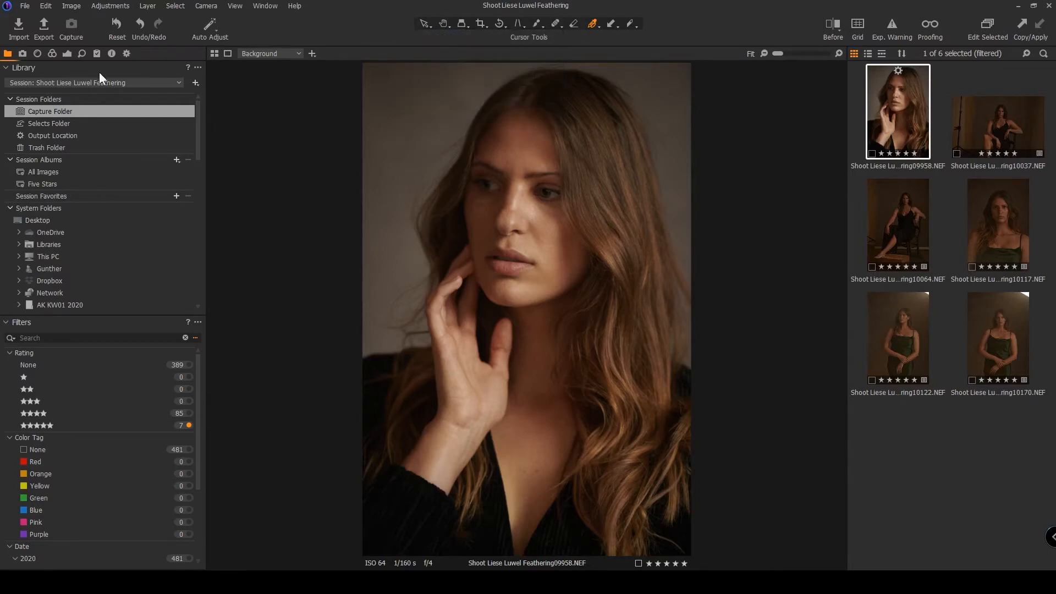
click(67, 54)
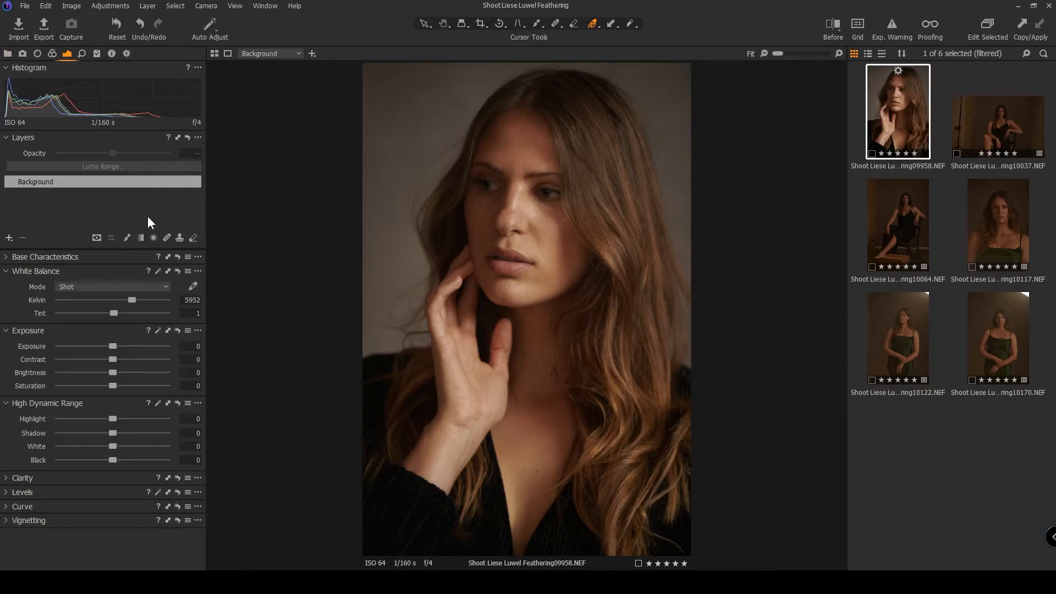
click(9, 238)
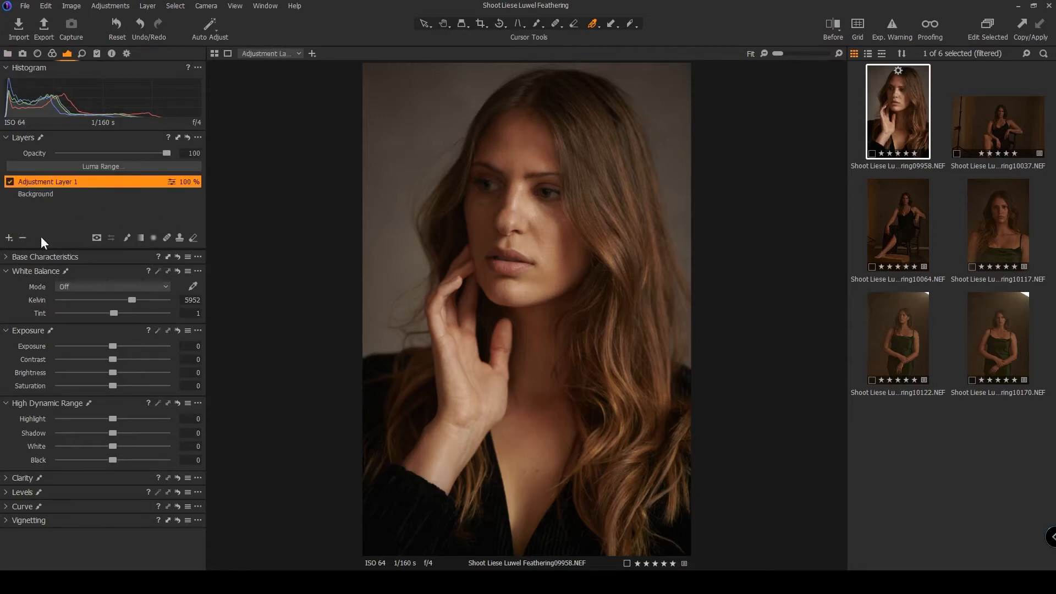
key(ctrl+z)
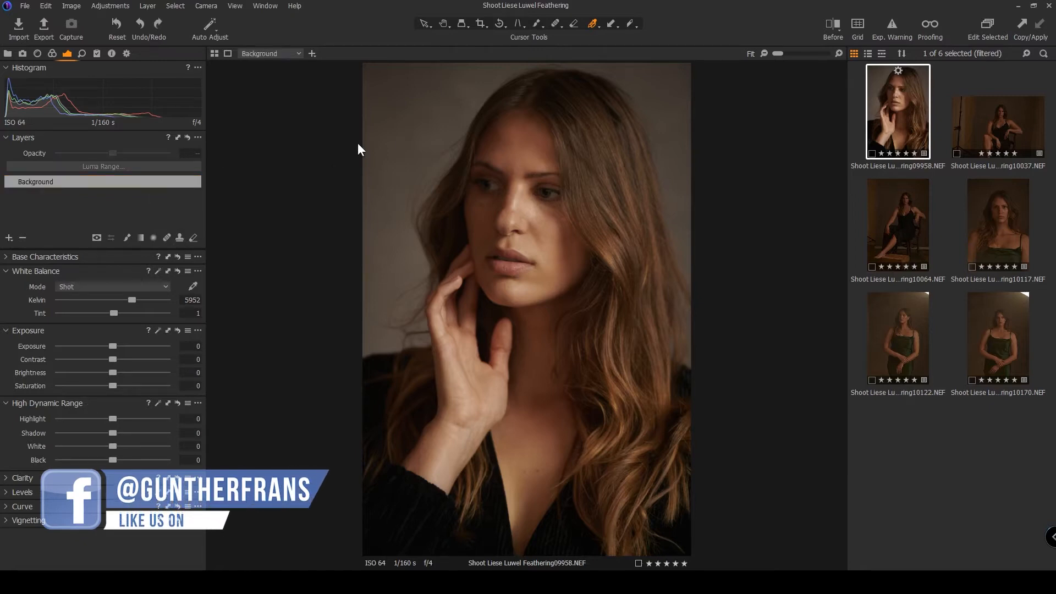
Step: Start a heal layer with the healing brush by healing a small test spot on the bridge of the nose
click(556, 23)
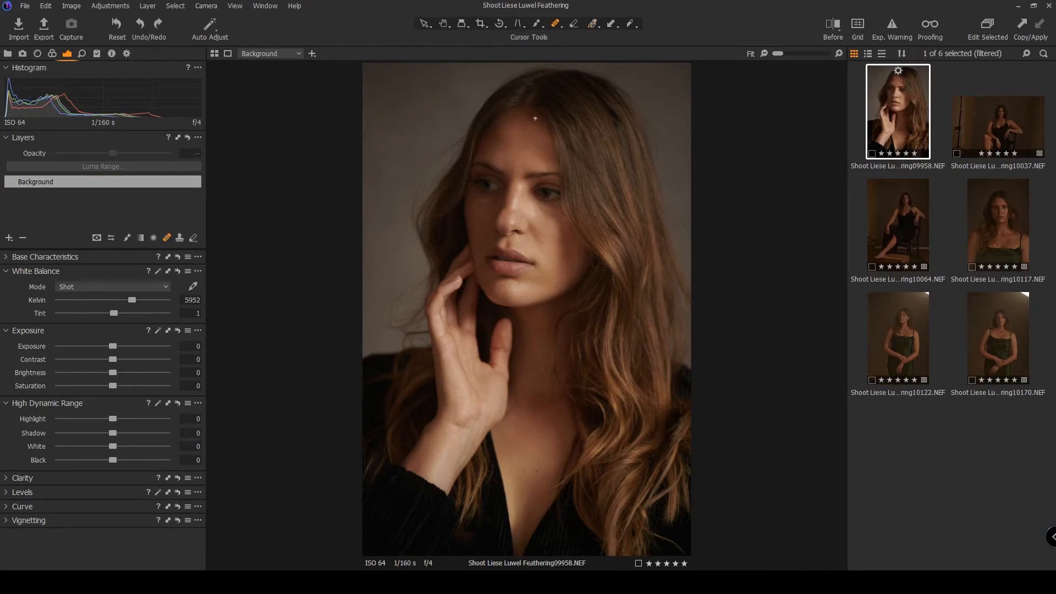
click(512, 190)
click(505, 191)
scroll(565, 216, up, 3)
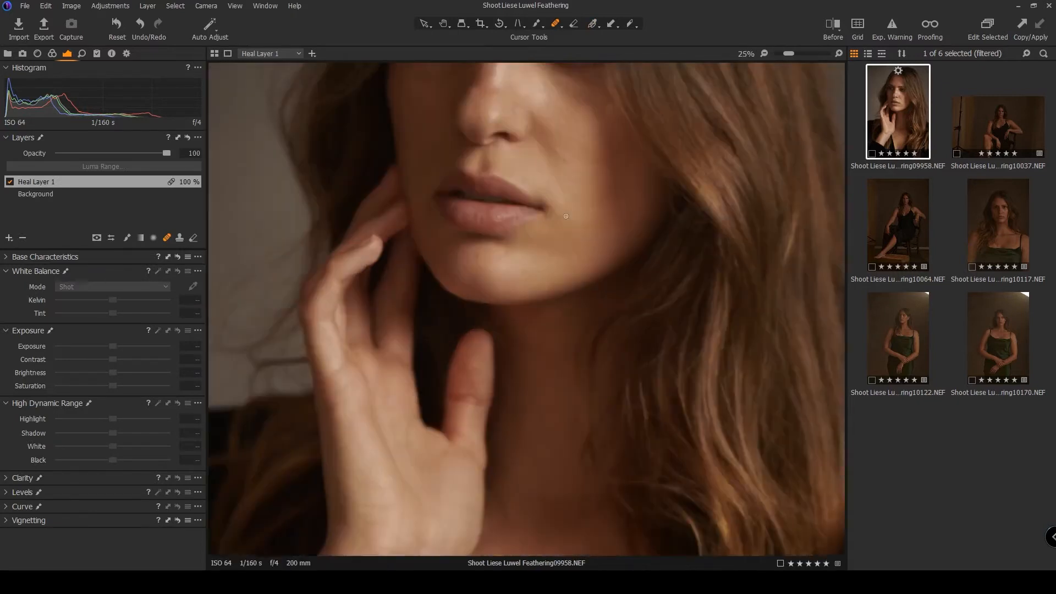
key(space)
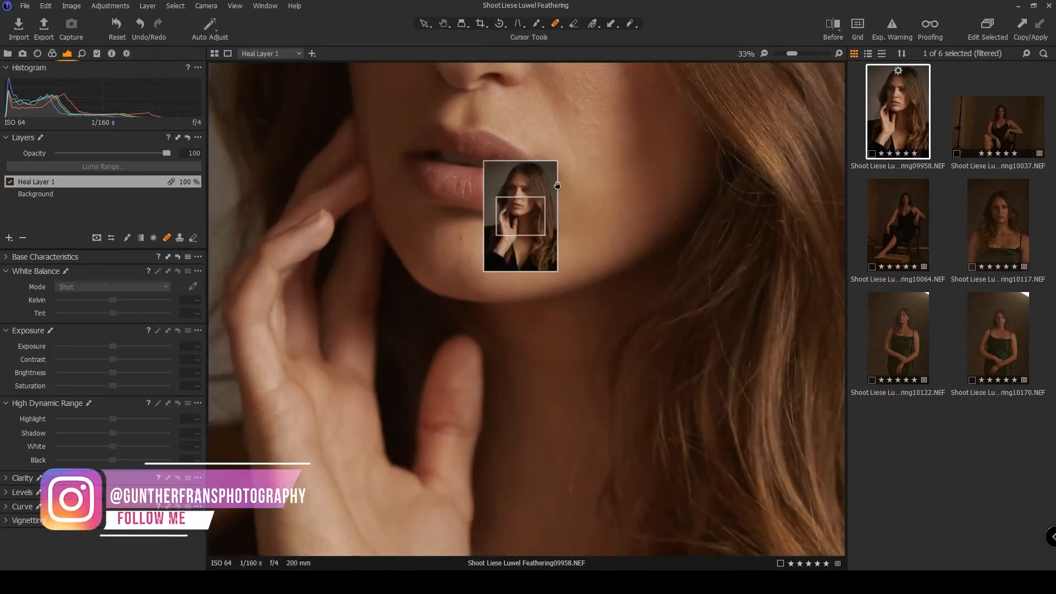
drag(558, 185, 553, 389)
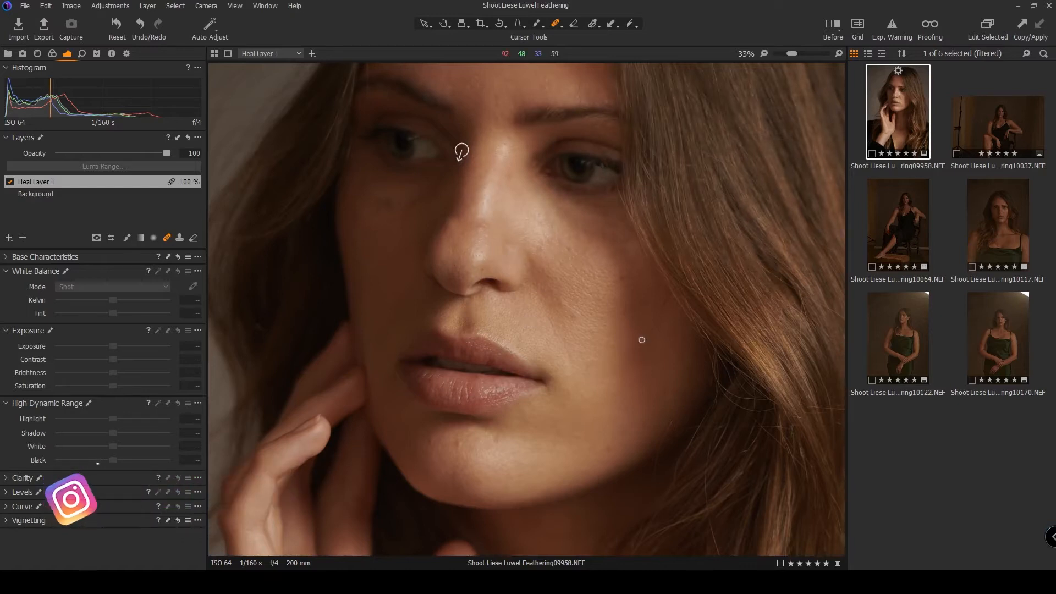
click(461, 150)
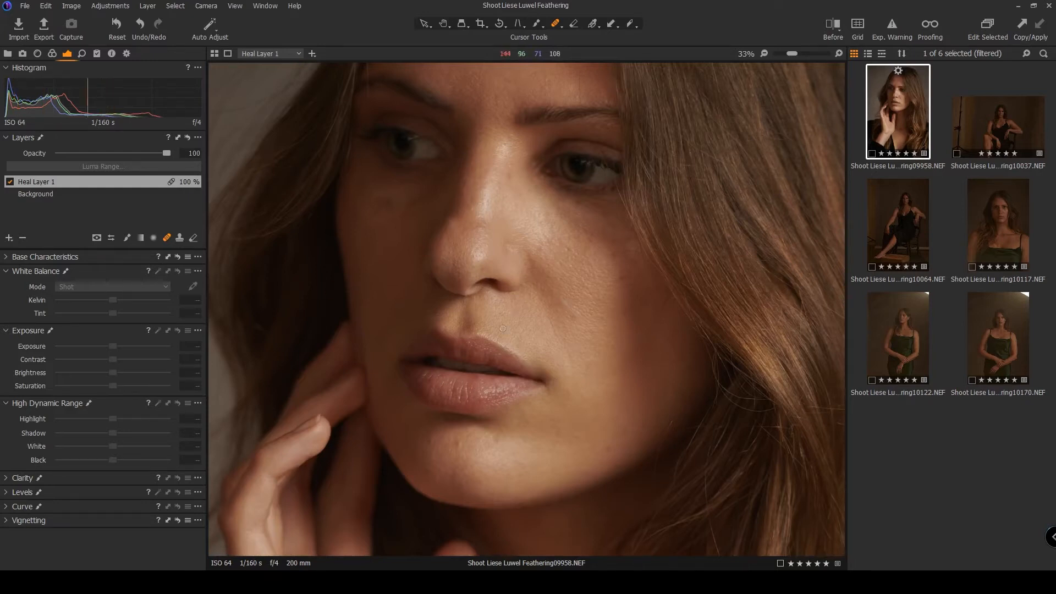
Step: Set the heal brush size to 104 and heal spots on the cheek, the jaw and two places on the chin
right_click(604, 356)
drag(603, 353, 612, 352)
click(564, 303)
click(616, 420)
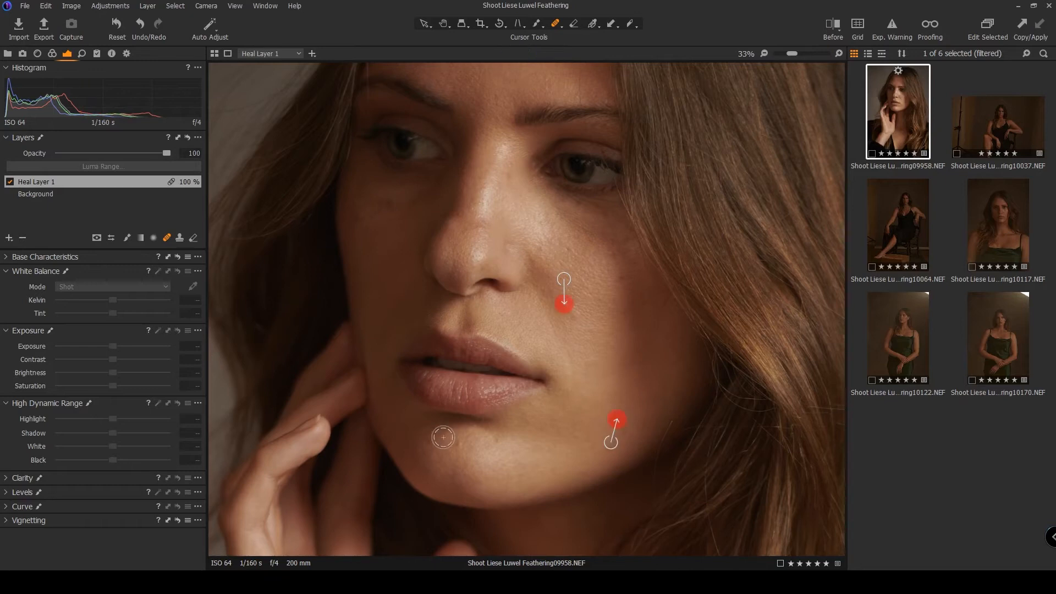
click(460, 442)
click(498, 441)
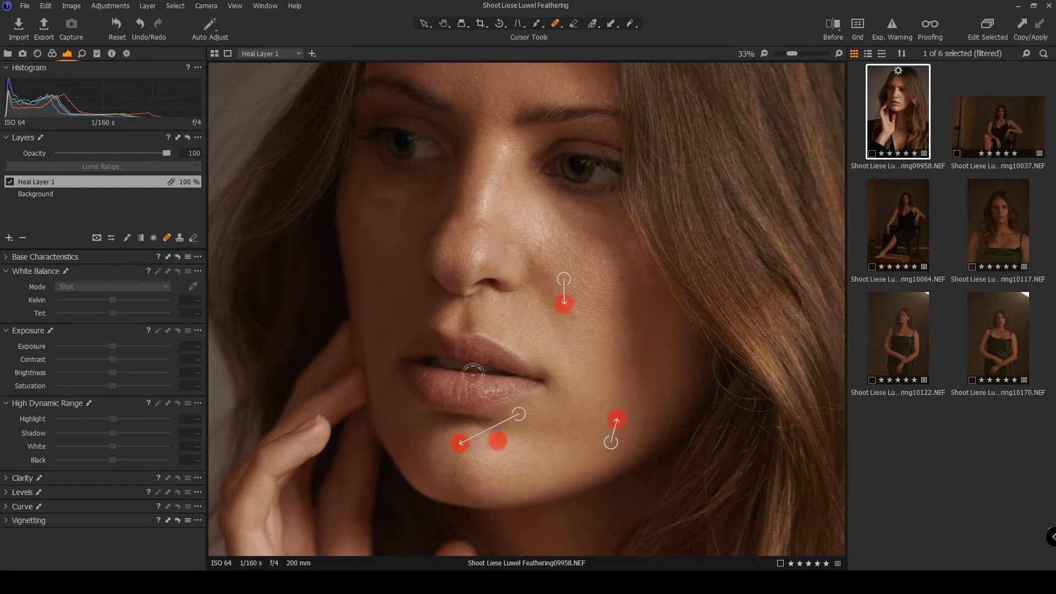
Step: Reduce the heal brush size to 69 and heal spots on the nose bridge, the upper cheek and two on the forehead
right_click(432, 258)
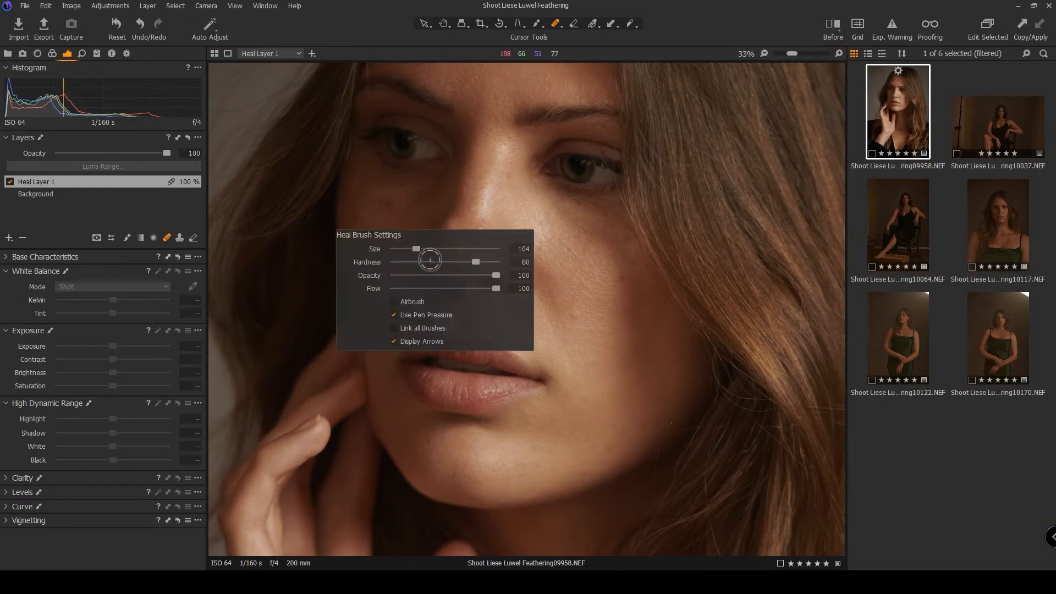
drag(416, 248, 403, 248)
right_click(481, 193)
drag(481, 194, 491, 193)
click(510, 166)
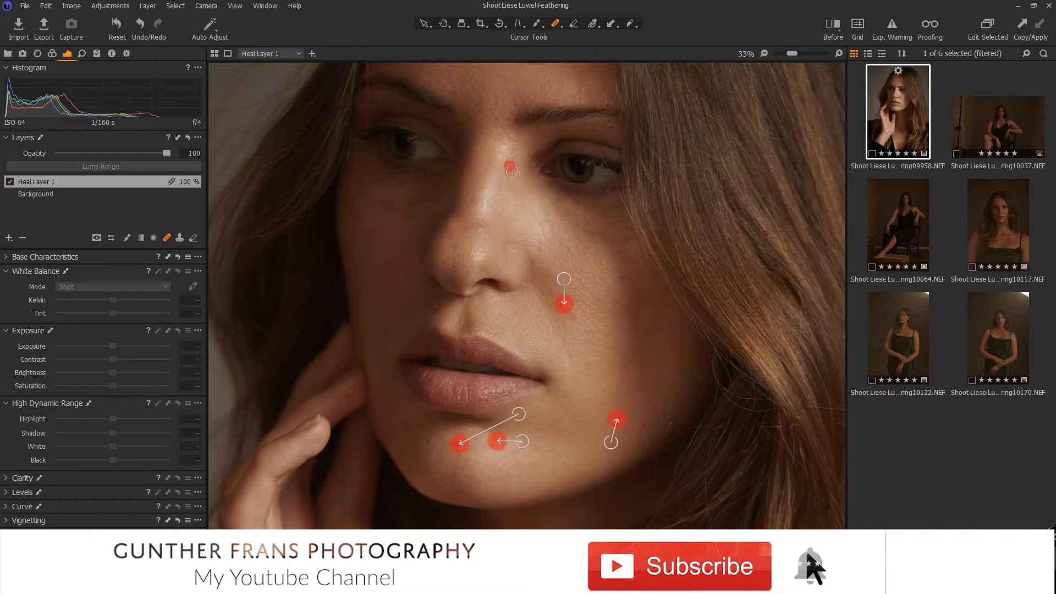
click(569, 251)
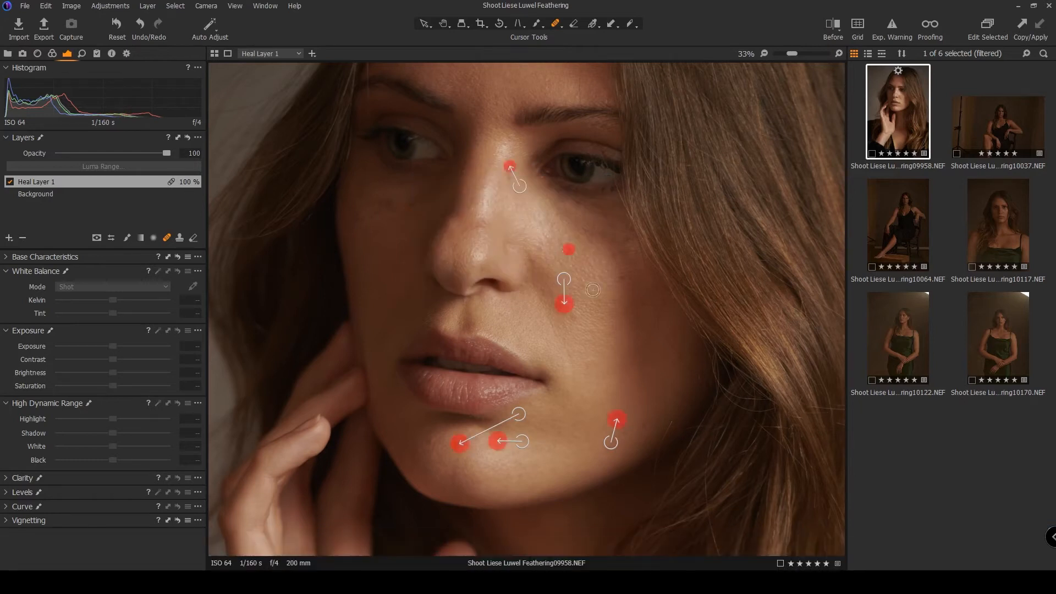
click(545, 83)
click(574, 88)
Step: Try healing the crease beside the mouth with a stroke and repositioning its source point
key(space)
mouse_move(492, 172)
mouse_down()
mouse_move(496, 321)
mouse_move(481, 124)
mouse_up()
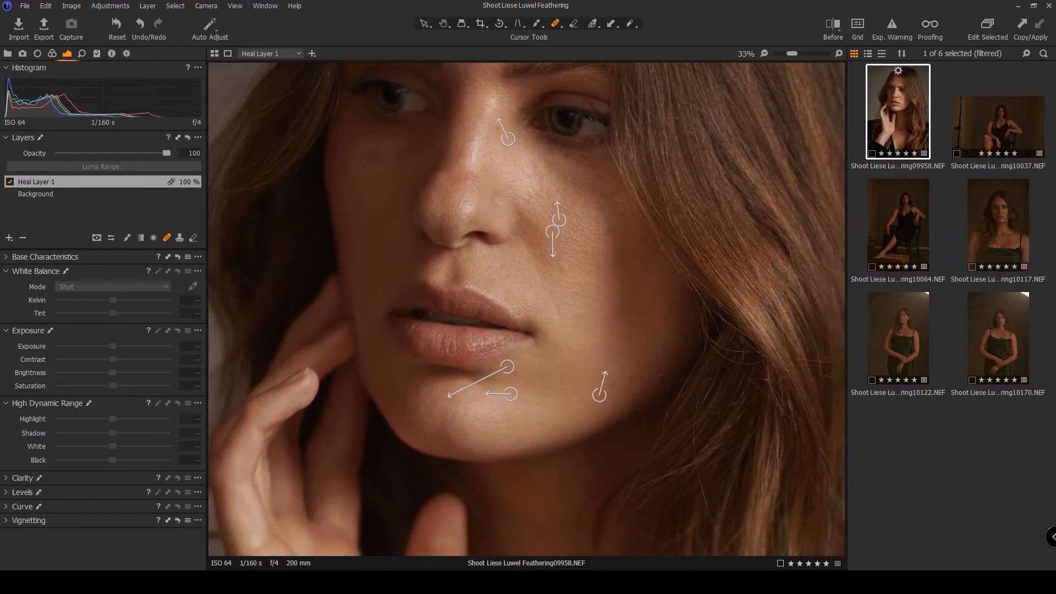
drag(536, 275, 562, 332)
mouse_move(512, 279)
mouse_down()
mouse_move(514, 294)
mouse_move(510, 270)
mouse_up()
drag(508, 265, 519, 294)
key(ctrl+z)
key(ctrl+z)
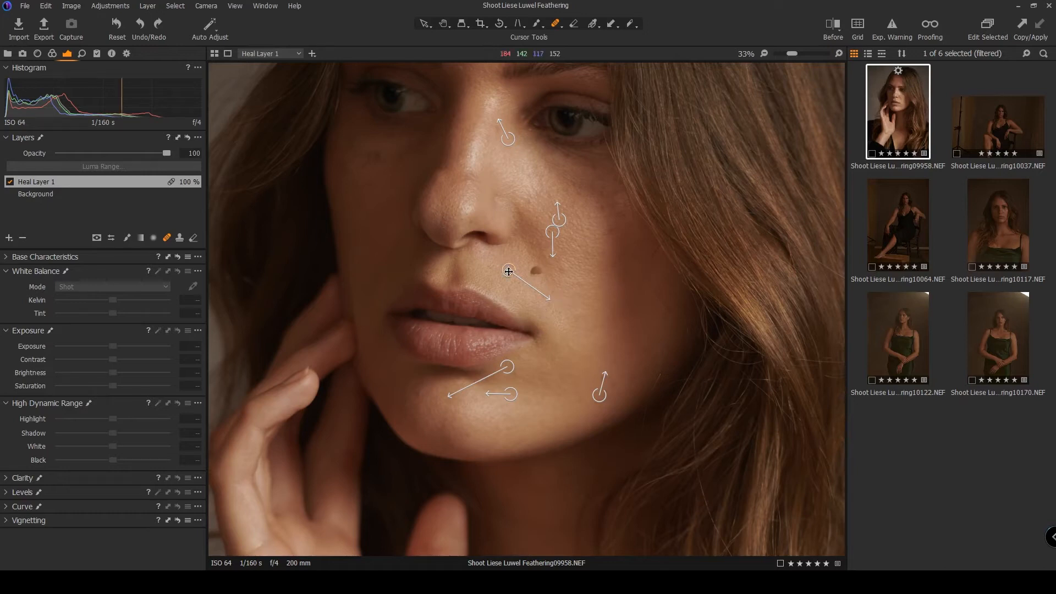
key(Delete)
Step: Heal the crease beside the corner of the mouth with a short stroke and hide the mask overlay
mouse_move(568, 290)
mouse_down()
mouse_move(549, 296)
mouse_move(556, 331)
mouse_up()
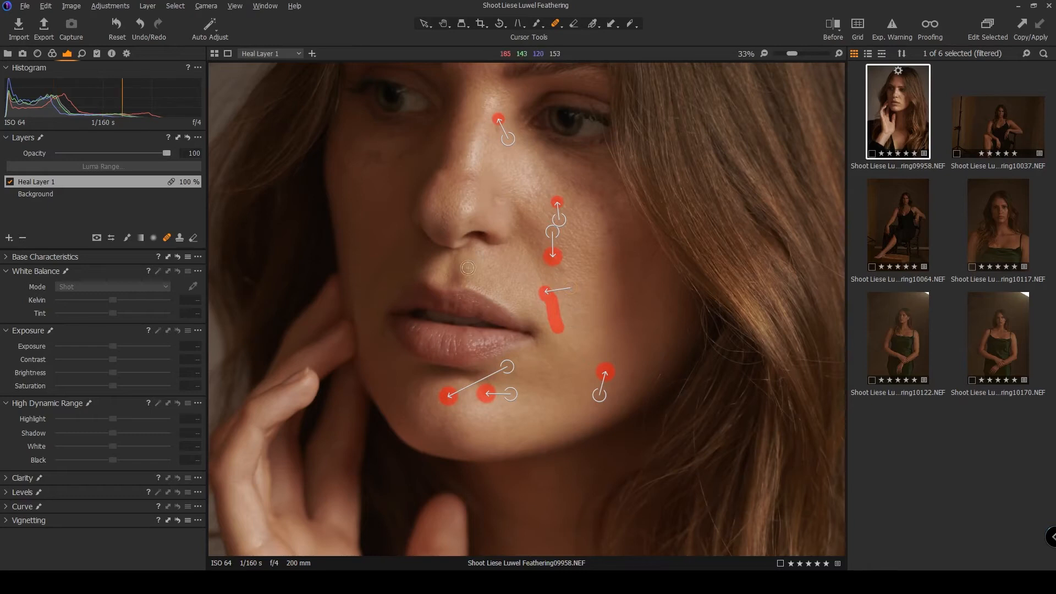
key(m)
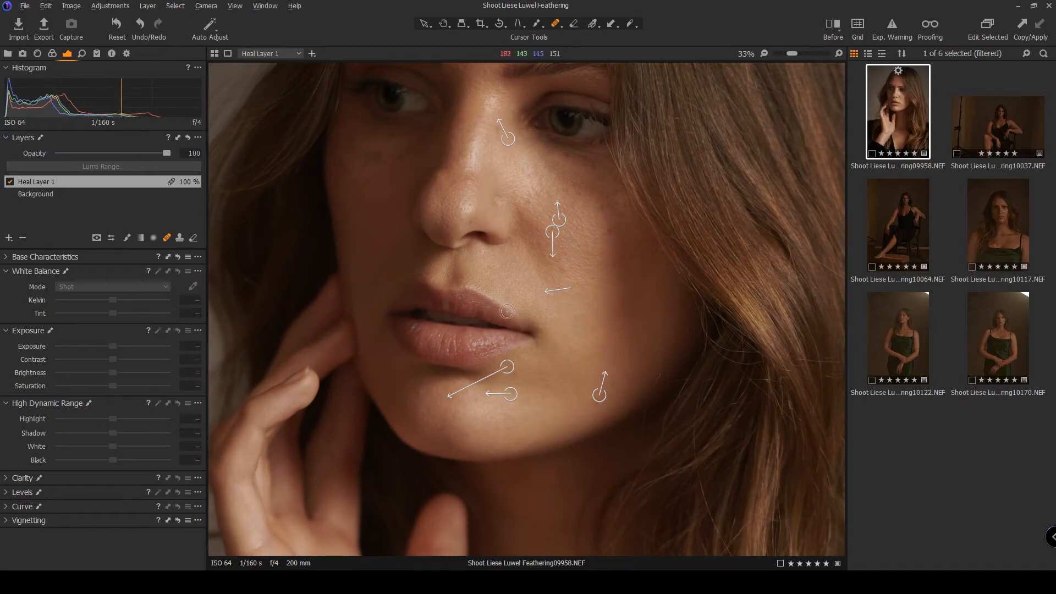
Step: Turn the display of the healing source arrows off and back on for the heal brush
right_click(104, 180)
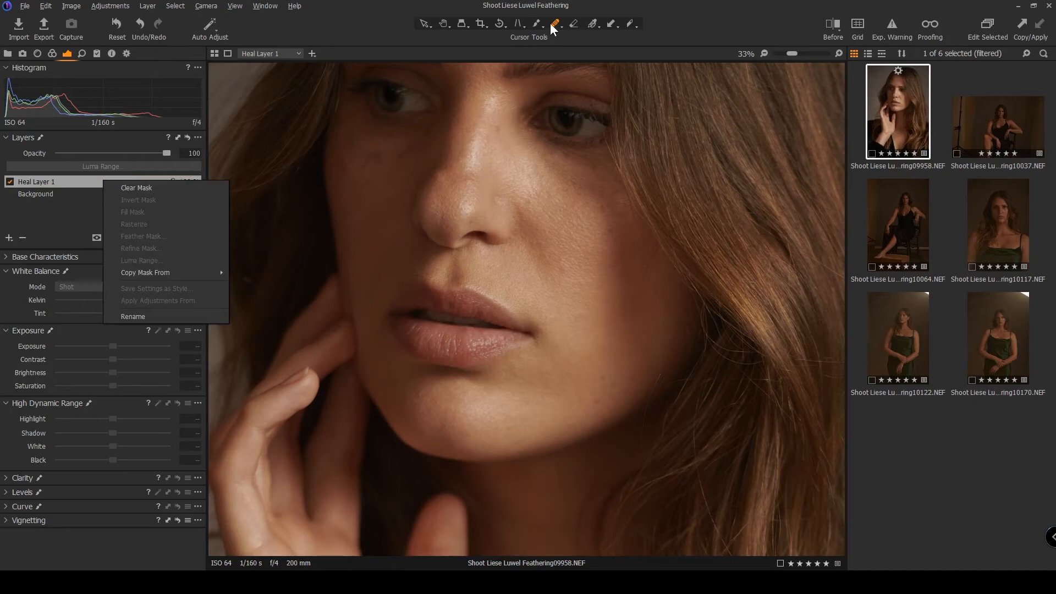
click(428, 215)
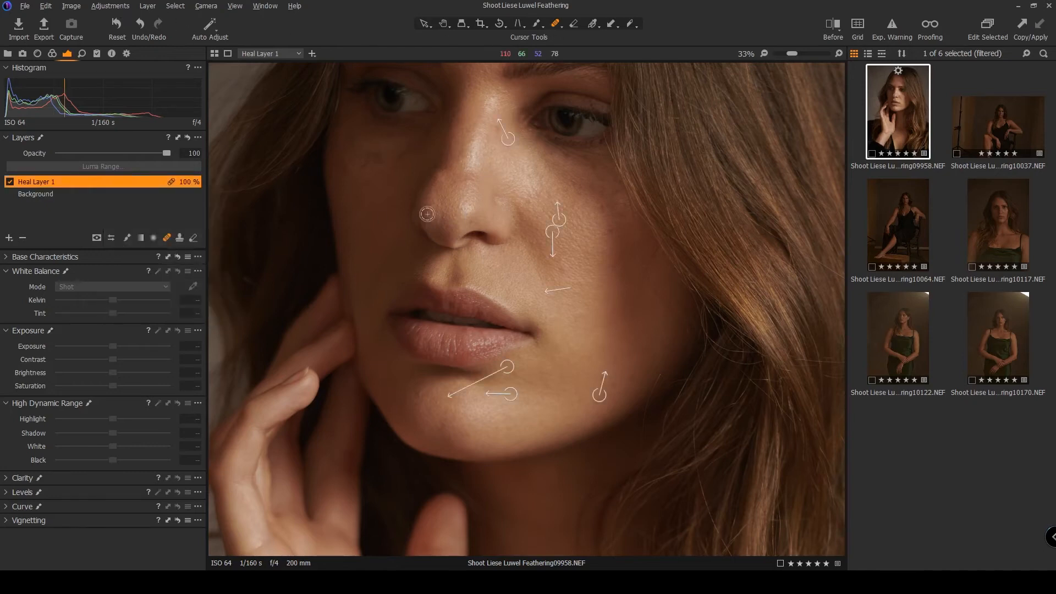
right_click(428, 214)
right_click(508, 181)
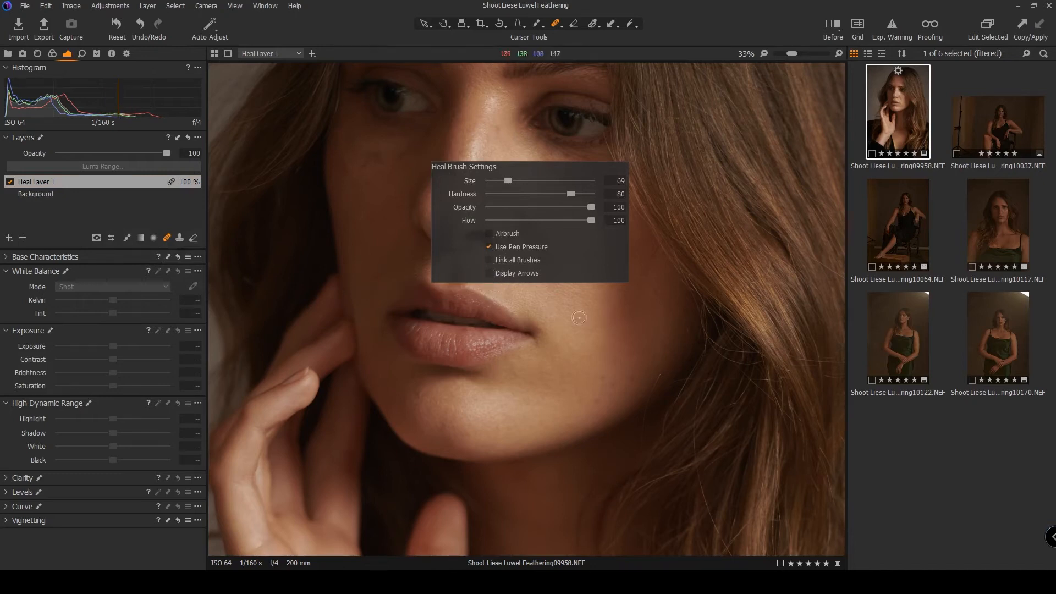
right_click(507, 269)
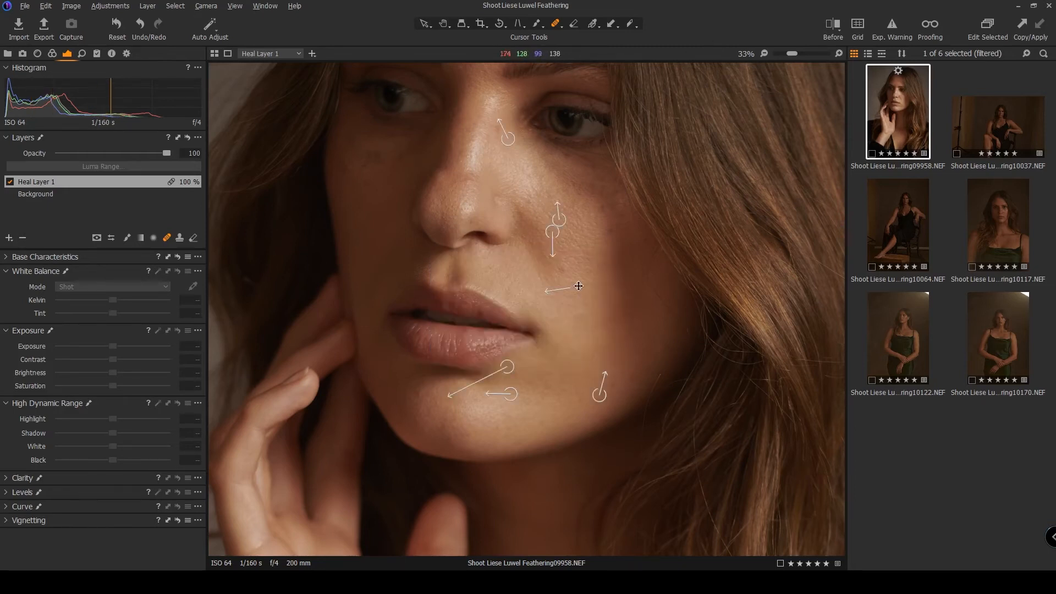
click(498, 201)
key(ctrl+z)
Step: Heal two small spots in the middle of the chest, one near the hair, and a short streak beside the hand
key(space)
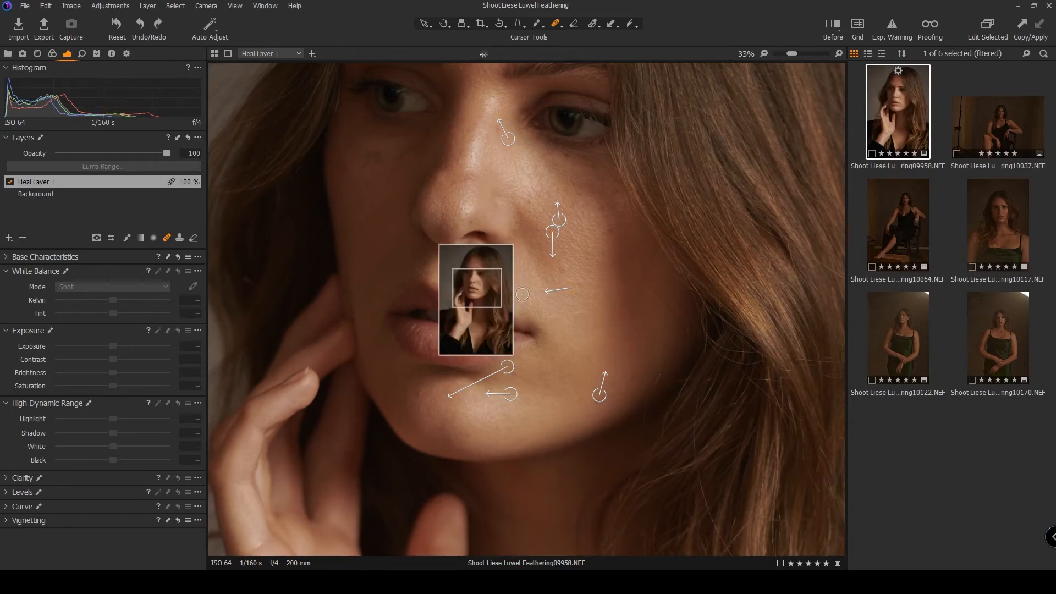
drag(535, 324, 542, 134)
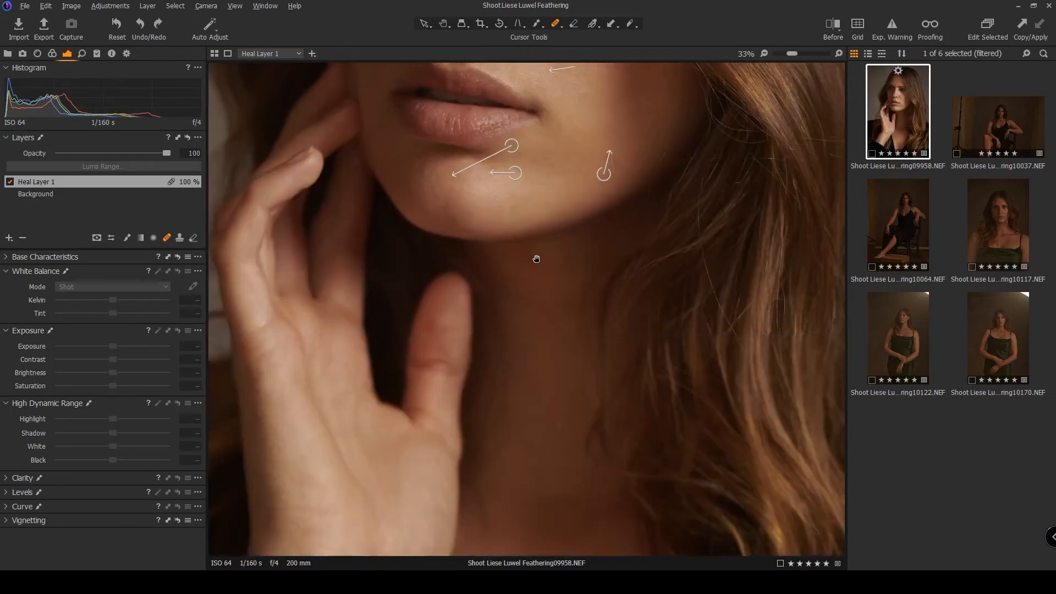
drag(536, 259, 516, 133)
click(540, 304)
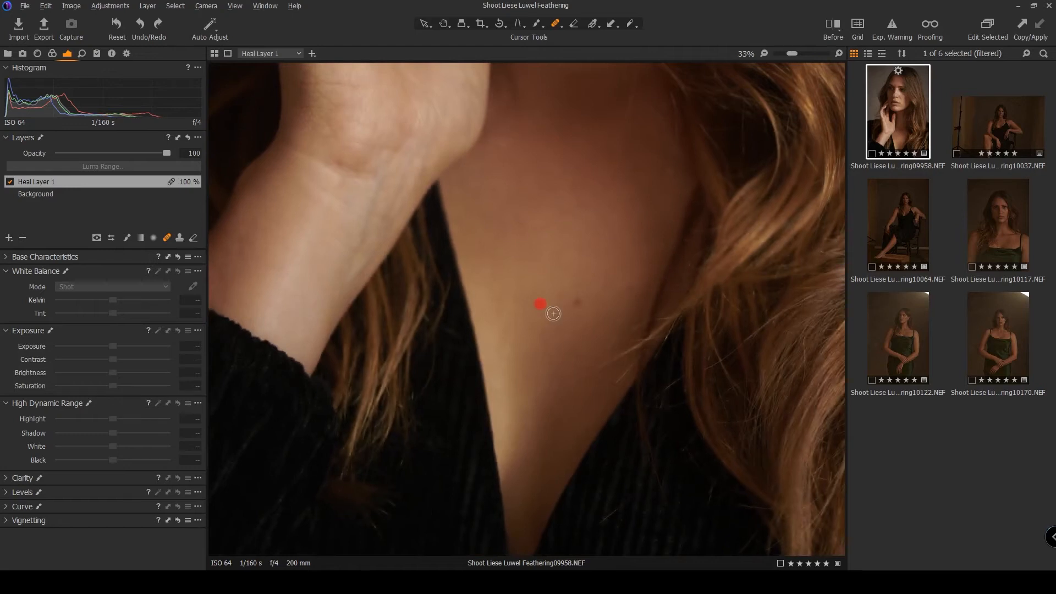
click(574, 300)
click(659, 244)
drag(497, 136, 503, 144)
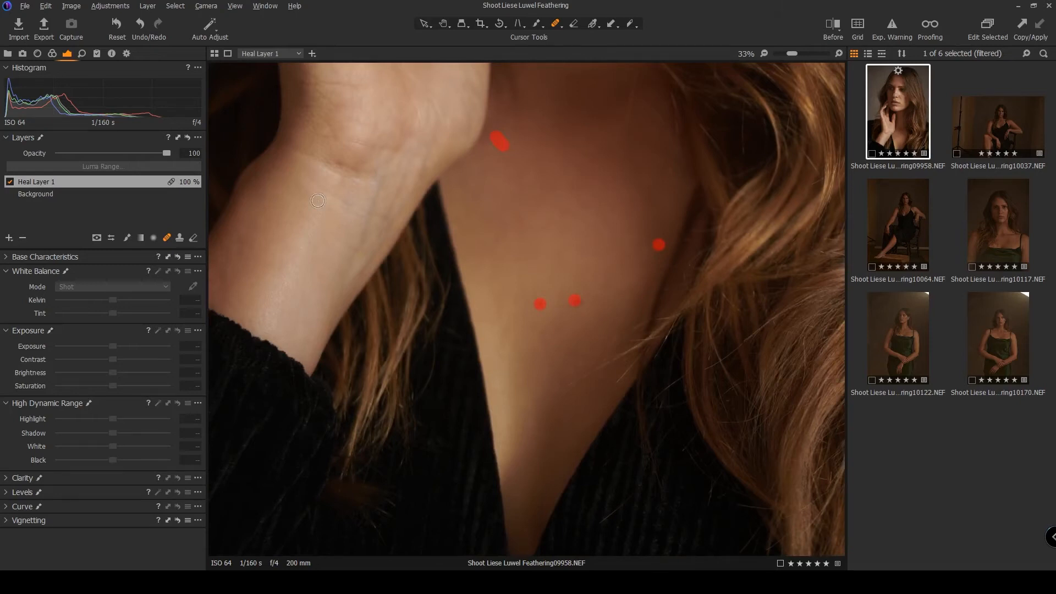
Step: Extend the heal mask over the mark on the chest near the hair, and erase the mask from that mark
right_click(582, 314)
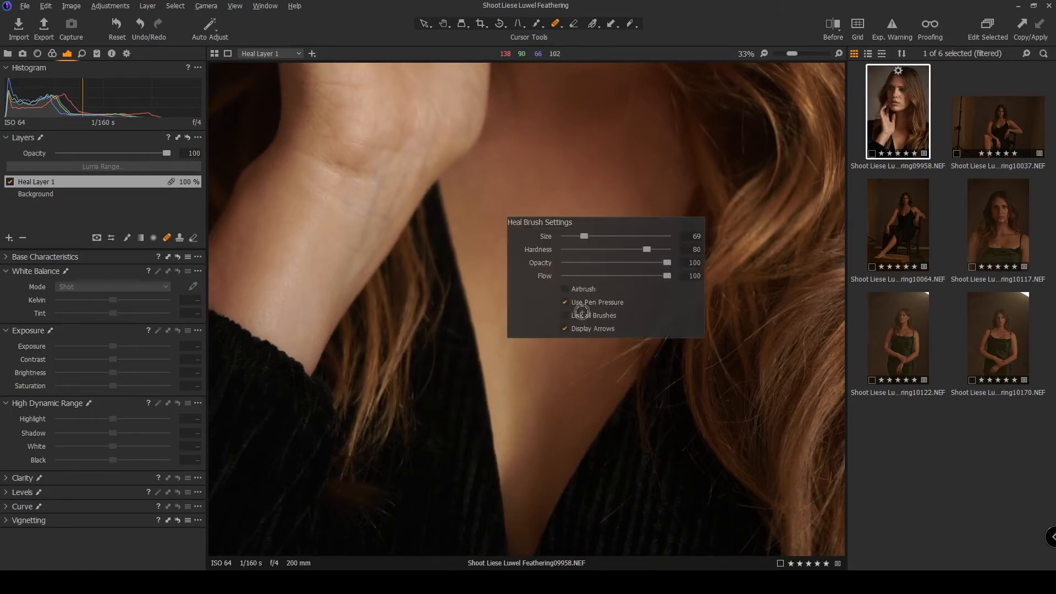
key(Escape)
key(m)
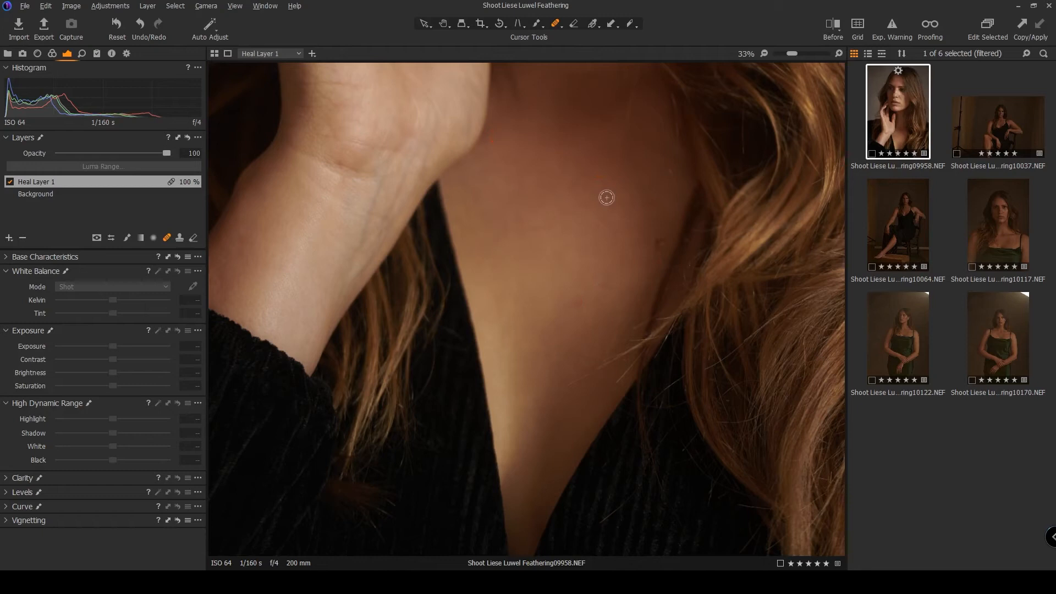
drag(653, 248, 662, 240)
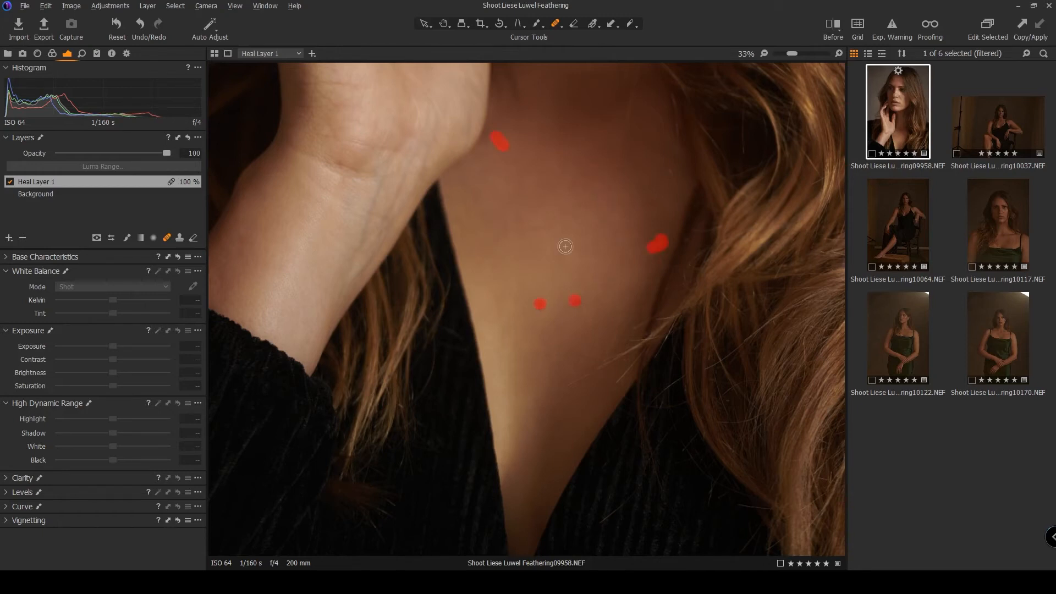
key(e)
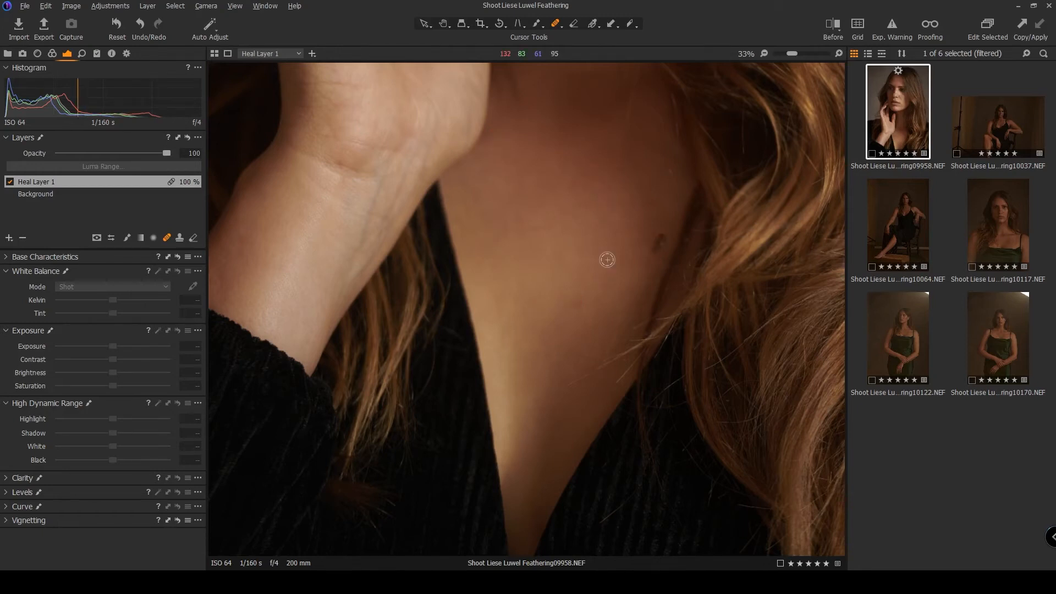
mouse_move(636, 261)
mouse_down()
mouse_move(658, 236)
mouse_move(662, 250)
mouse_up()
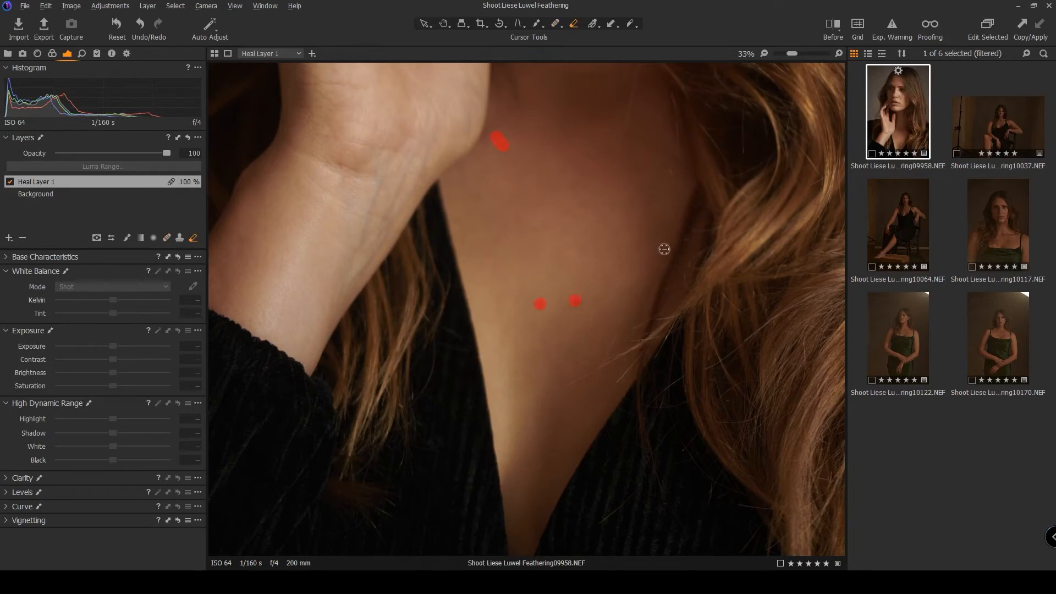
Step: Compare the whole retouched portrait with the original in a split before/after view, moving the divider across the face
key(space)
scroll(570, 200, down, 5)
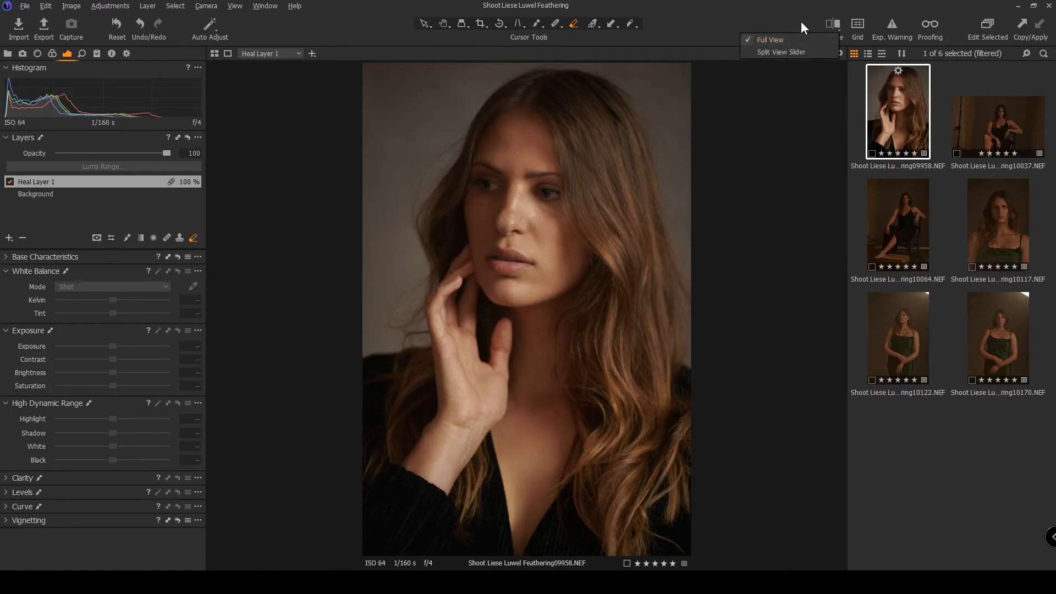
click(840, 24)
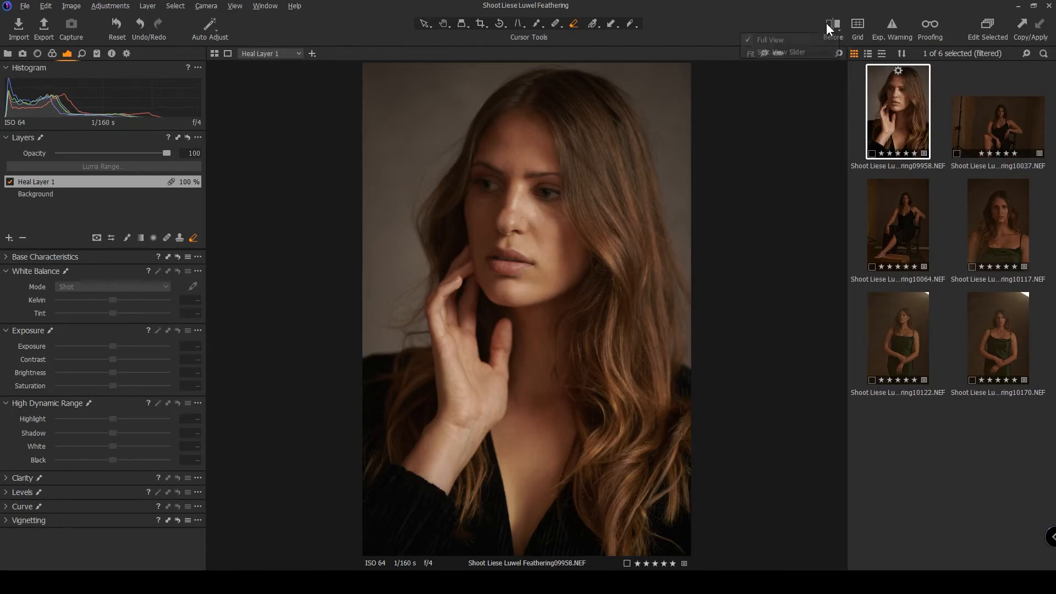
click(779, 50)
drag(527, 293, 499, 310)
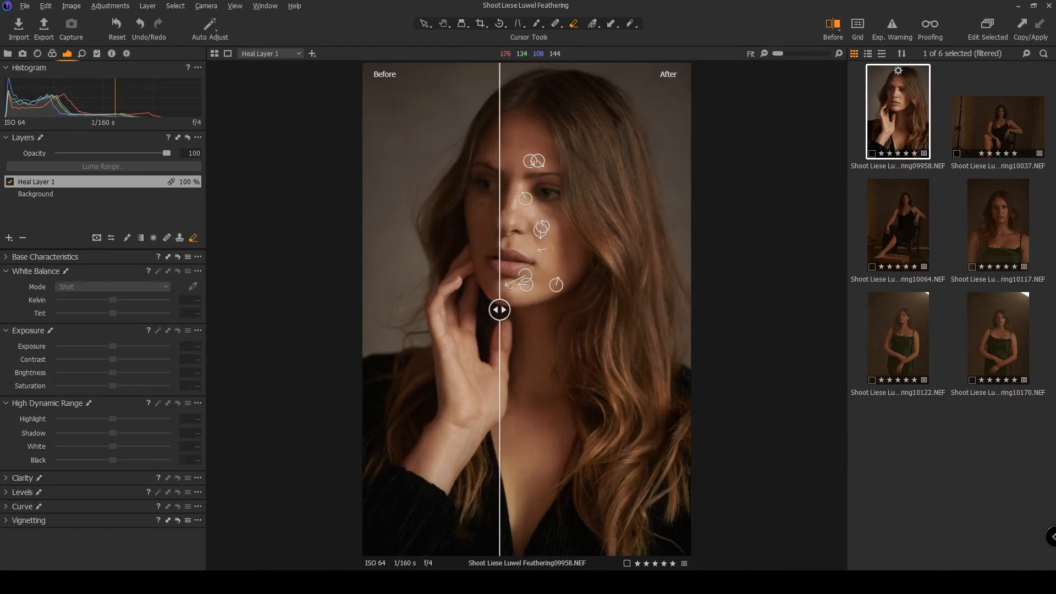
Step: Compare the mouth and chin close up, and the whole portrait, with the original by moving the split divider
scroll(500, 301, up, 3)
drag(474, 310, 476, 286)
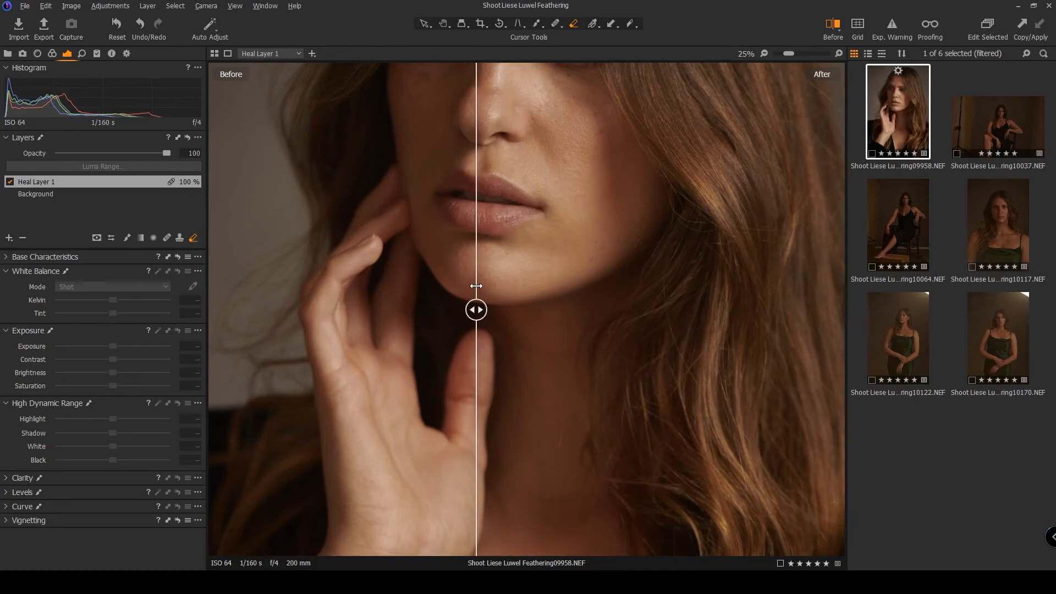
scroll(473, 291, down, 3)
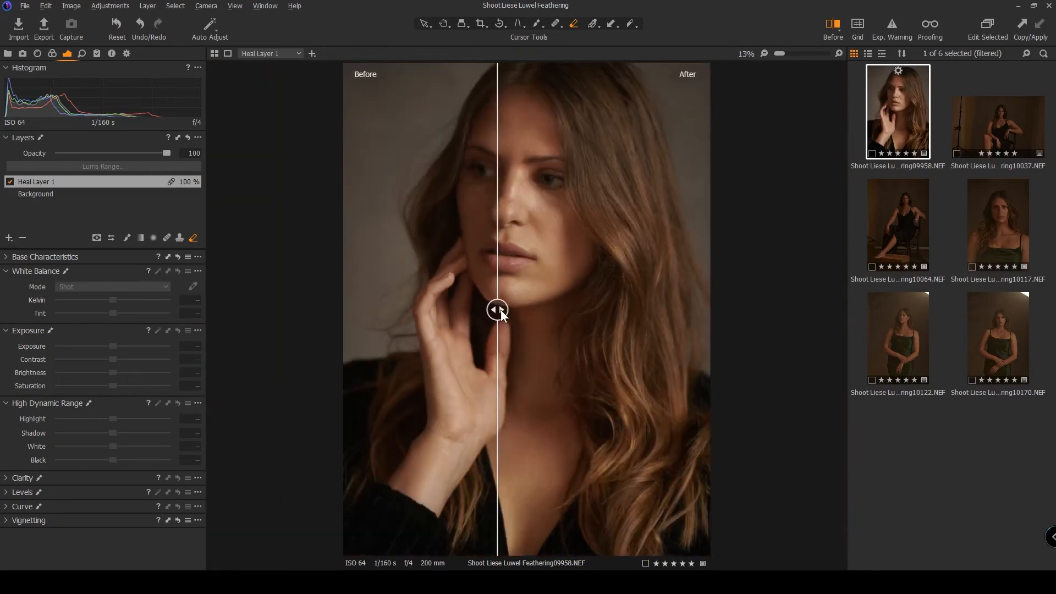
drag(497, 310, 516, 309)
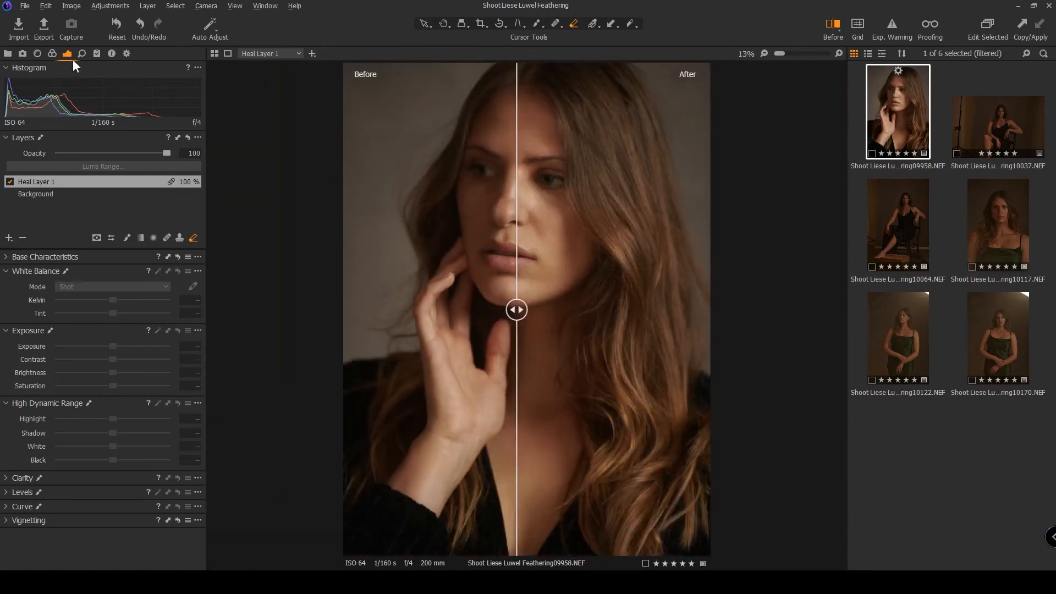
Step: Set the Color Editor to Basic for the Background layer and turn on the split before/after view
click(53, 54)
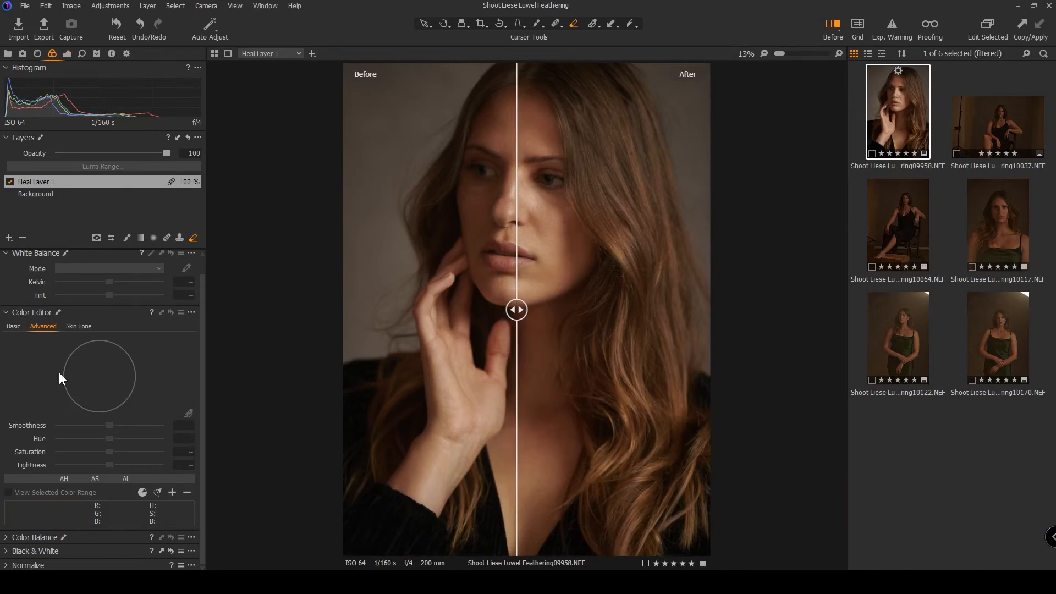
click(18, 328)
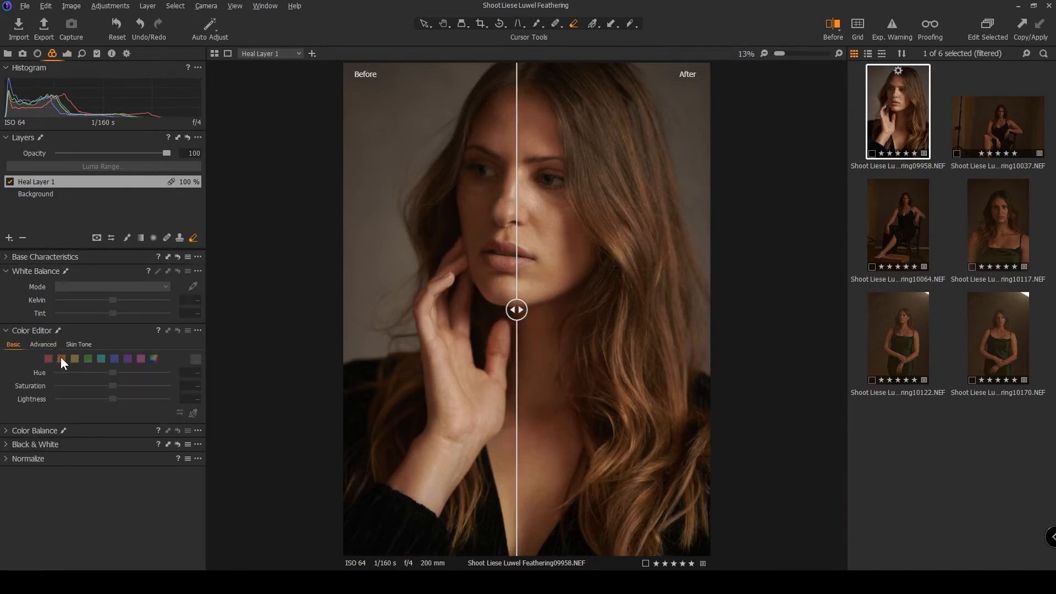
click(41, 194)
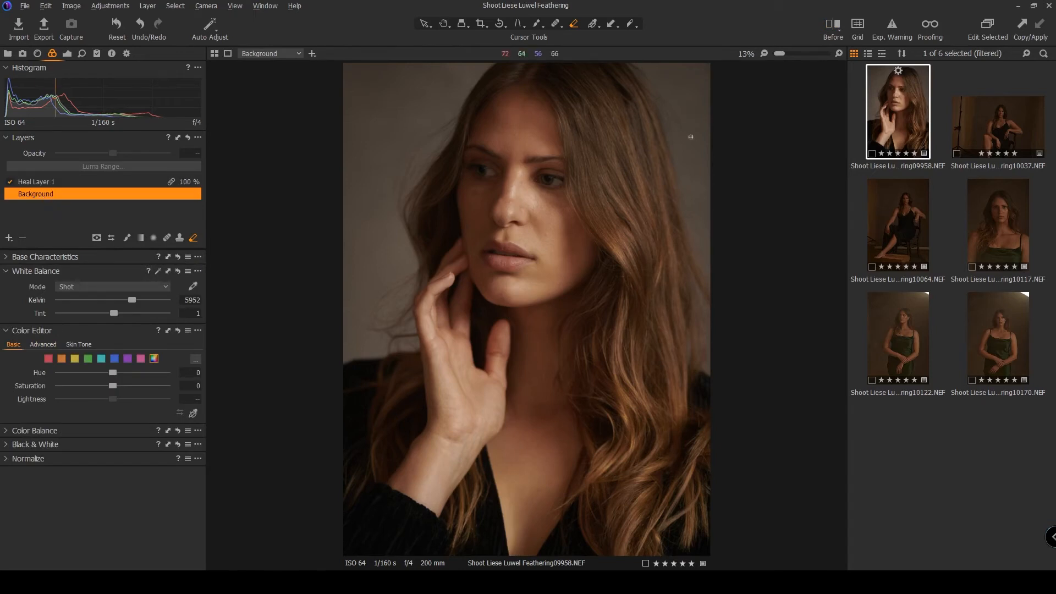
click(837, 27)
click(832, 29)
click(806, 52)
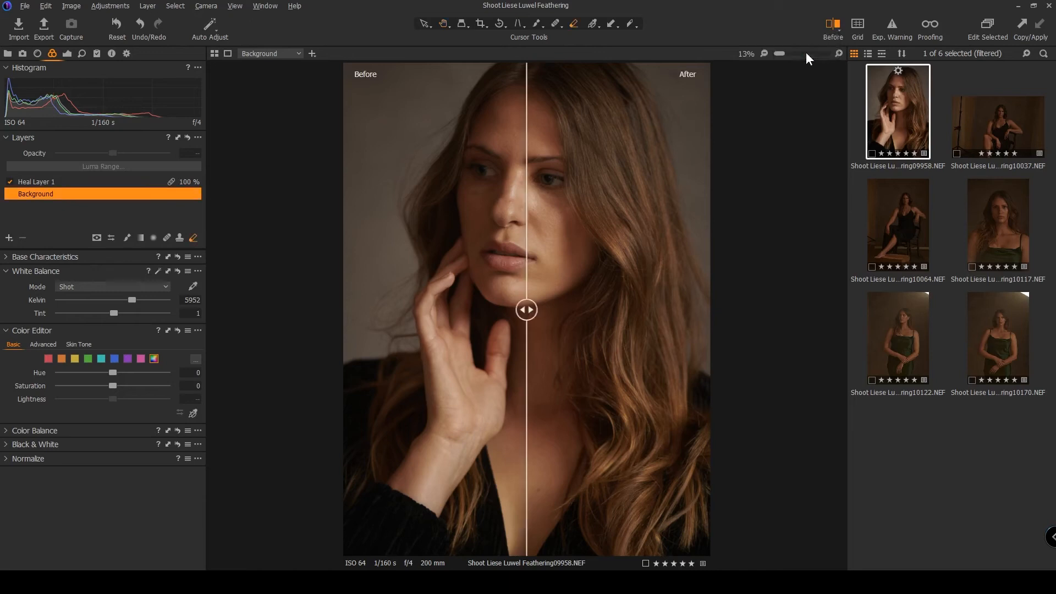
Step: Set the hue of the orange range to -30 and compare the result with the original across the split divider
click(62, 359)
drag(113, 374, 29, 375)
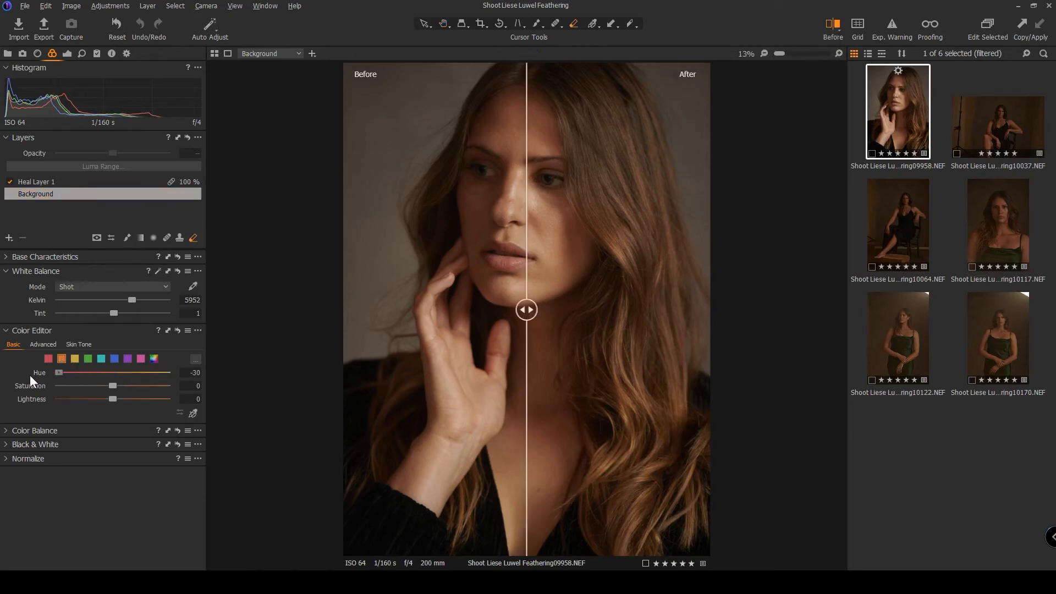
mouse_move(532, 312)
mouse_down()
mouse_move(338, 318)
mouse_move(692, 320)
mouse_move(509, 312)
mouse_move(550, 310)
mouse_move(521, 311)
mouse_up()
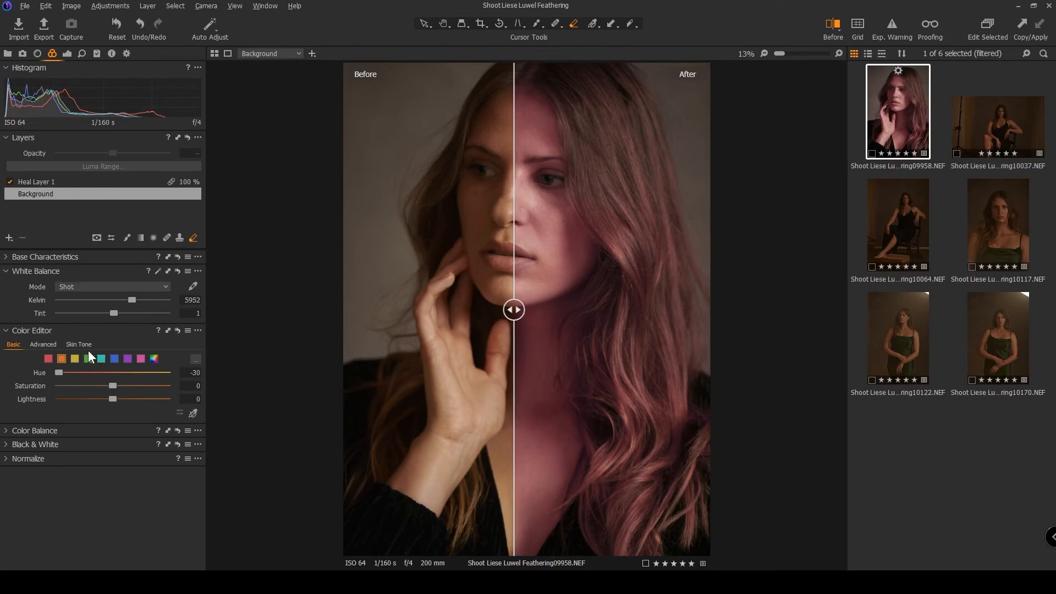
Step: Set the orange saturation to -80, compare it with the original, and reset the Color Editor adjustments
drag(113, 387, 35, 383)
drag(509, 309, 503, 260)
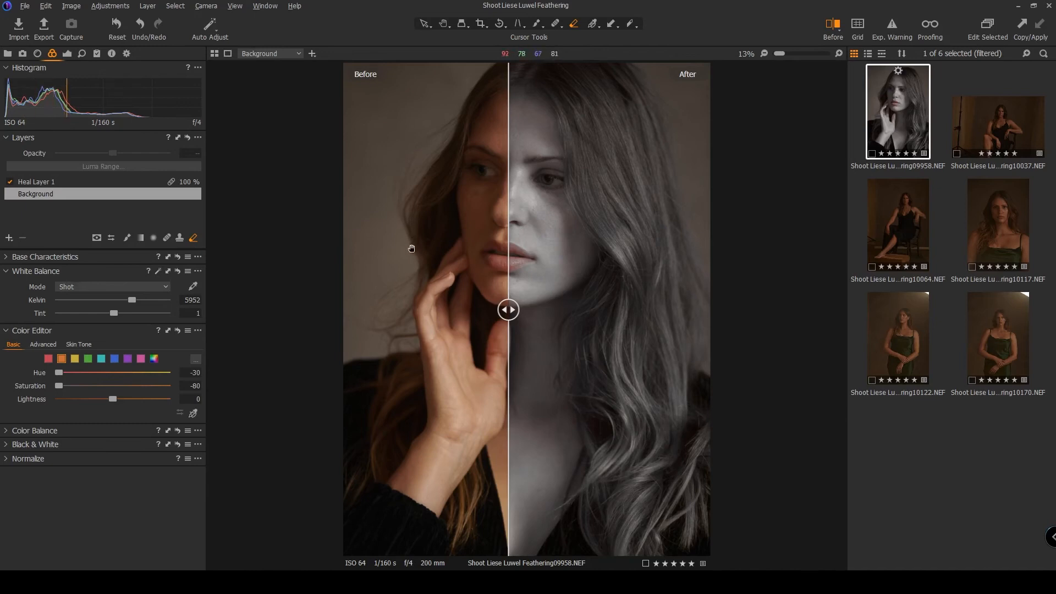
click(177, 331)
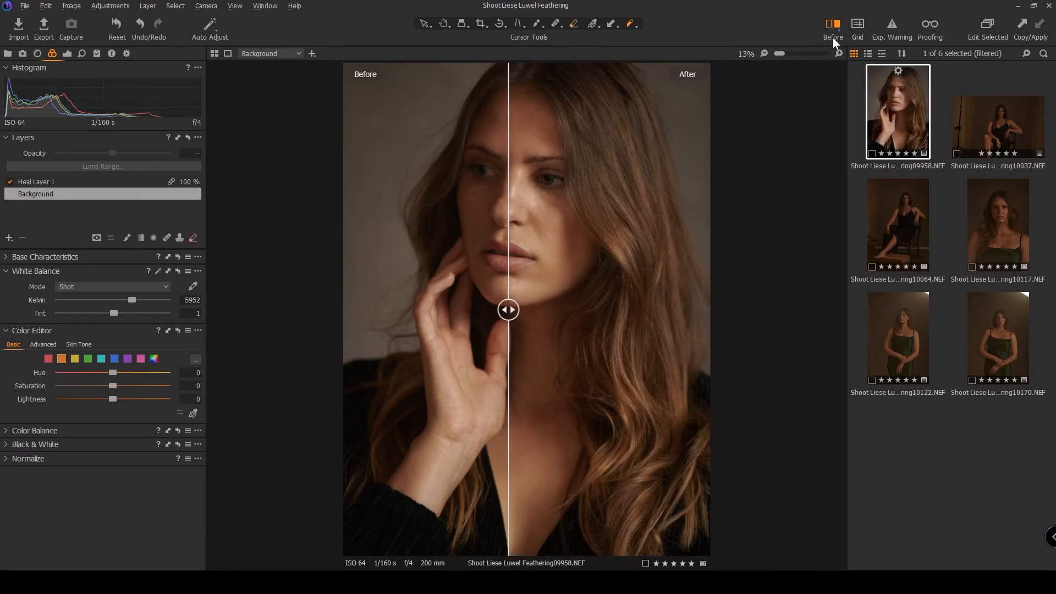
Step: Fit the whole portrait in the viewer and turn off the split before/after view
click(788, 53)
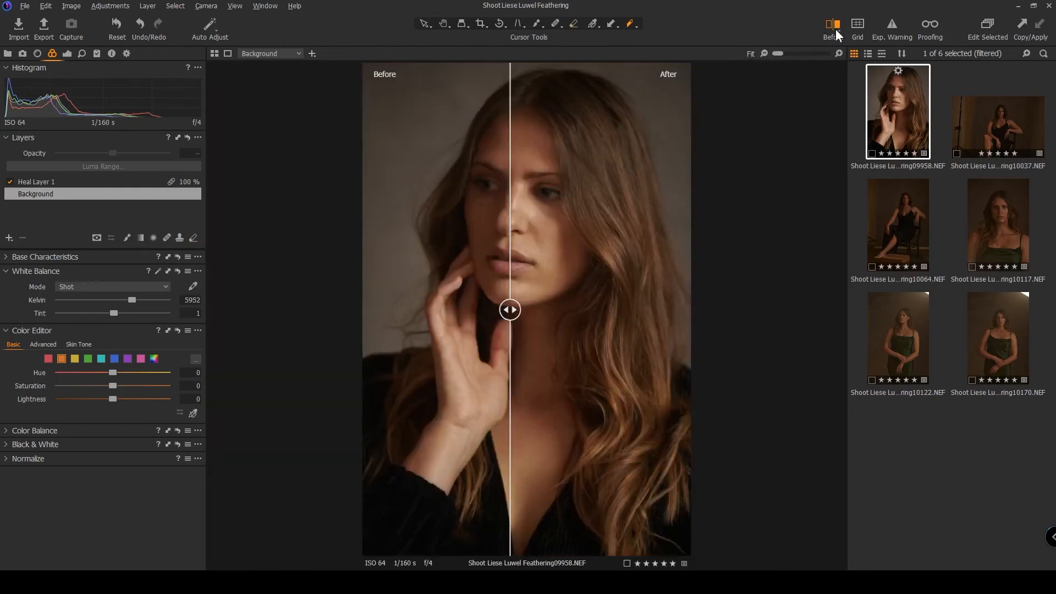
click(836, 30)
click(780, 55)
click(828, 24)
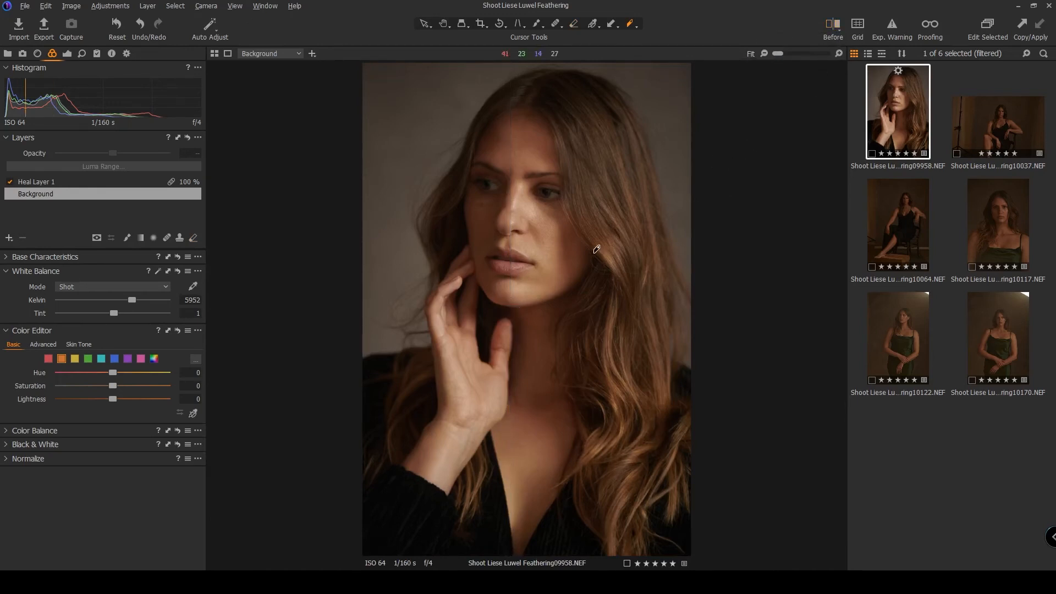
Step: Switch the comparison mode to the full before view and toggle it for the whole portrait
click(830, 26)
click(835, 26)
click(806, 43)
key(y)
Step: Add the seated photo ending in 10037 to the selection and compare the images with their originals in split view
ctrl+click(996, 128)
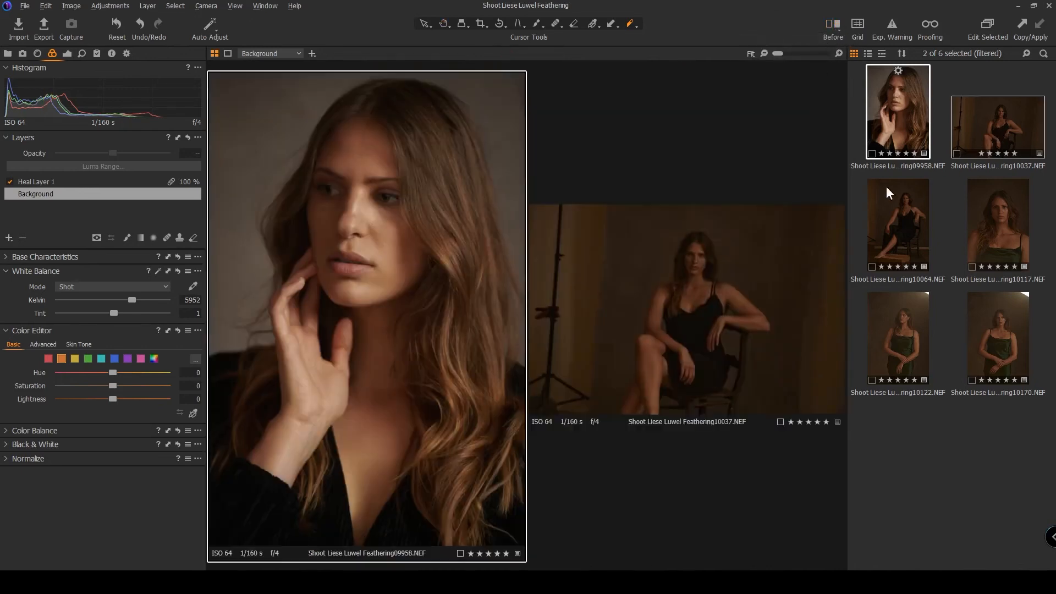
click(836, 23)
click(835, 29)
click(809, 51)
mouse_move(687, 310)
mouse_down()
mouse_move(714, 313)
mouse_move(602, 310)
mouse_move(764, 316)
mouse_move(625, 324)
mouse_move(814, 311)
mouse_move(529, 307)
mouse_move(761, 310)
mouse_move(695, 307)
mouse_up()
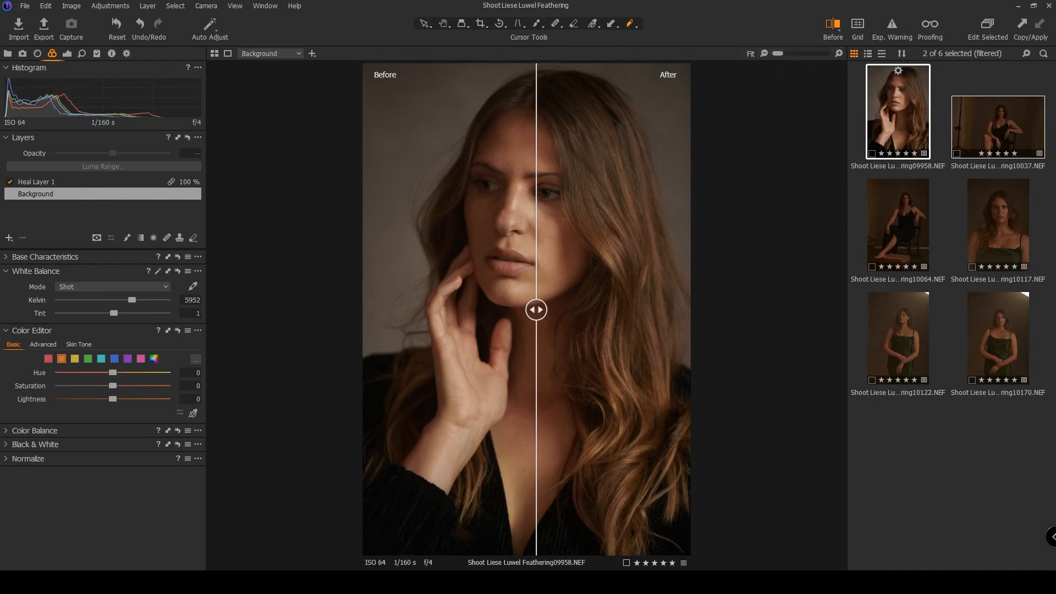
Step: Compare the single portrait with its original by moving the split divider, and turn the before view off
drag(531, 250, 544, 191)
click(833, 28)
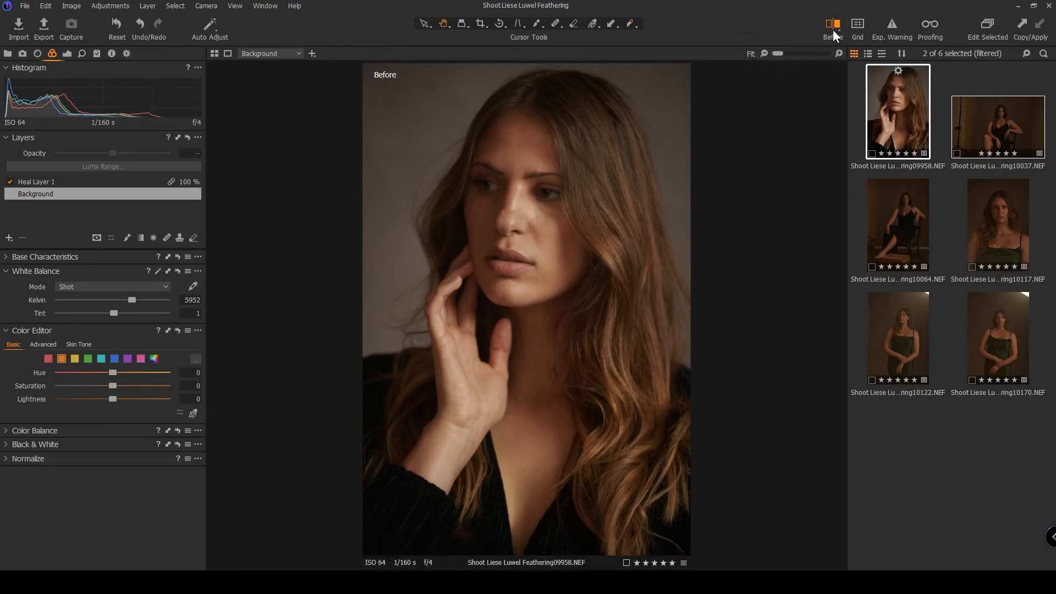
click(833, 38)
Step: Activate the Heal brush on Heal Layer 1 and shrink it to the size of a tiny skin spot on the nose
click(55, 184)
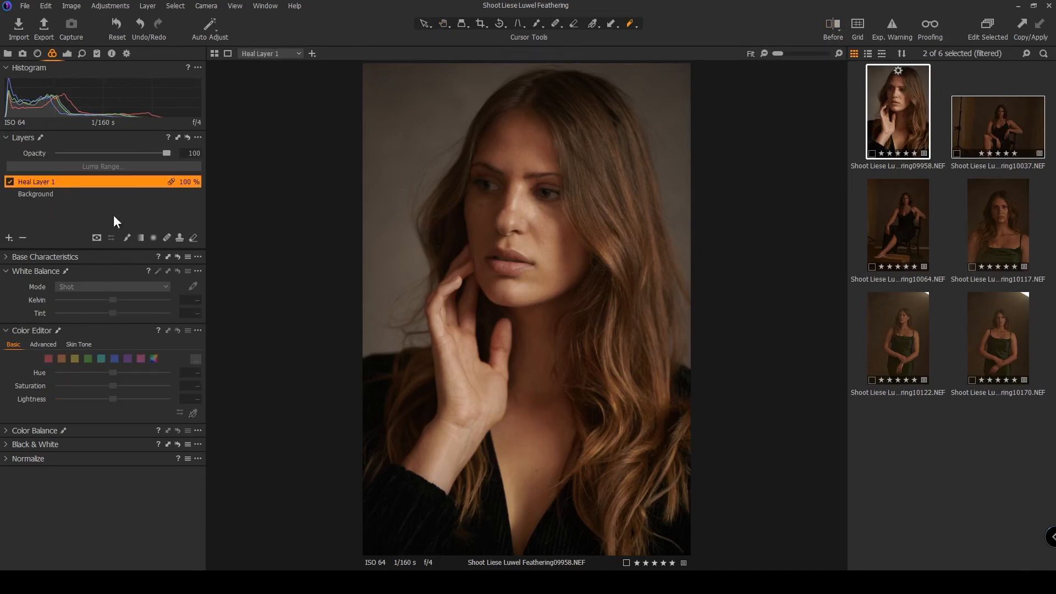
scroll(546, 235, up, 5)
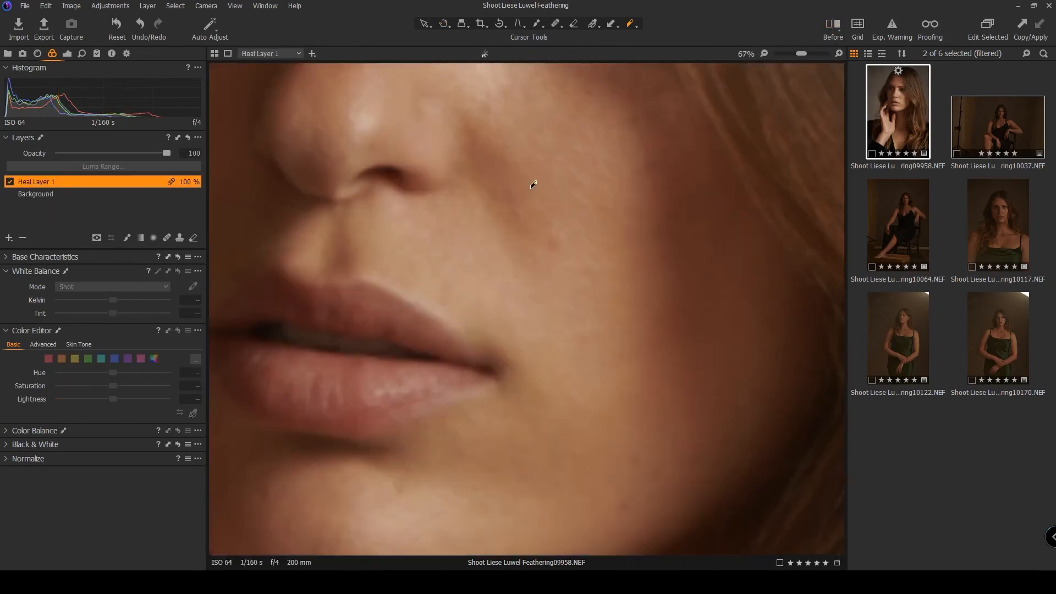
click(555, 25)
scroll(549, 195, down, 2)
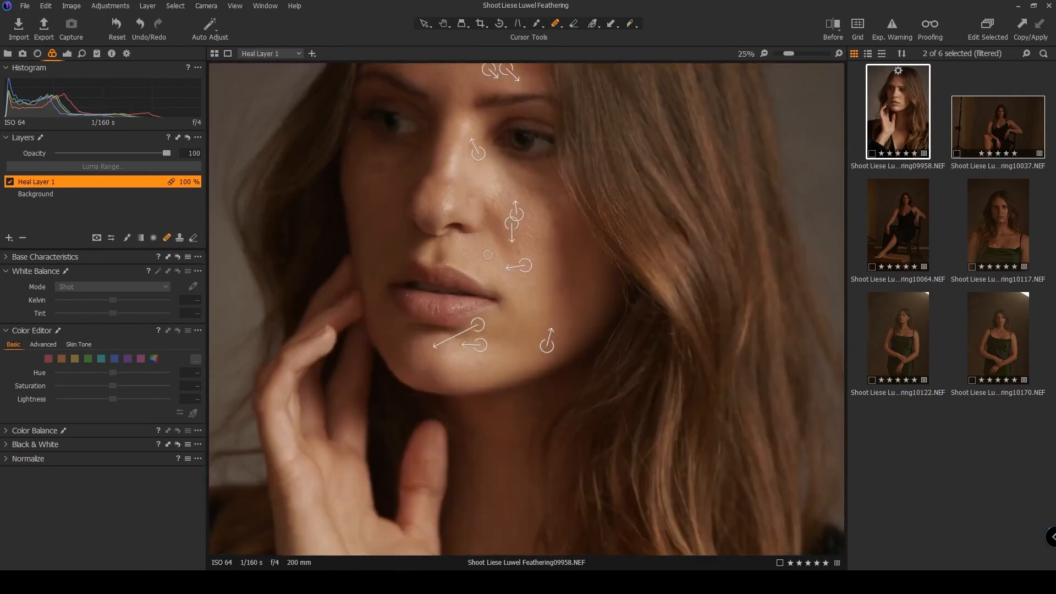
scroll(463, 202, up, 5)
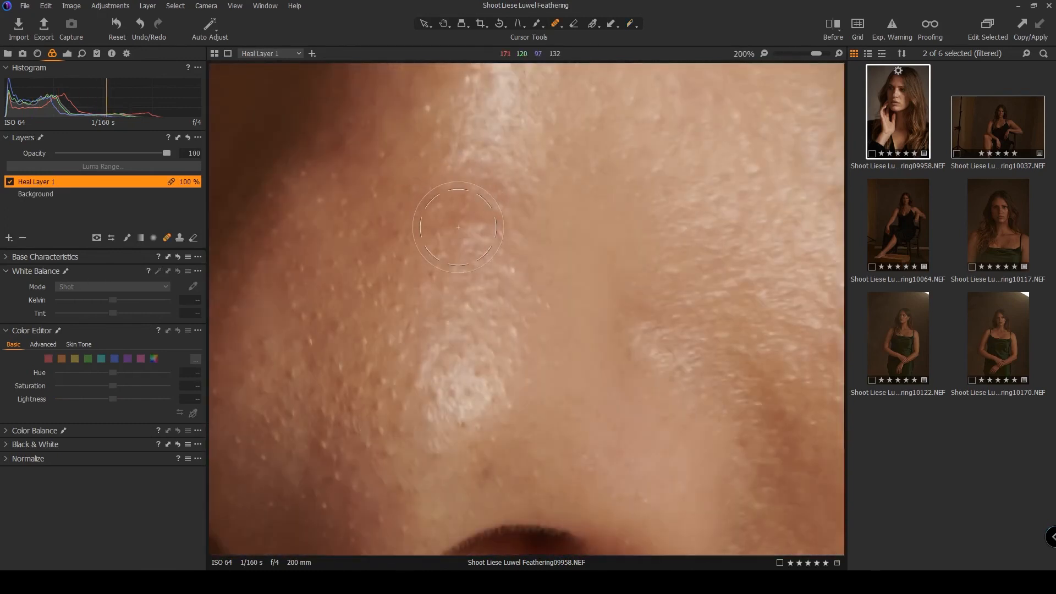
right_click(427, 217)
drag(459, 227, 444, 228)
Step: Heal four tiny spots along the bridge and side of the nose, and show the whole portrait
click(428, 109)
click(428, 109)
click(384, 153)
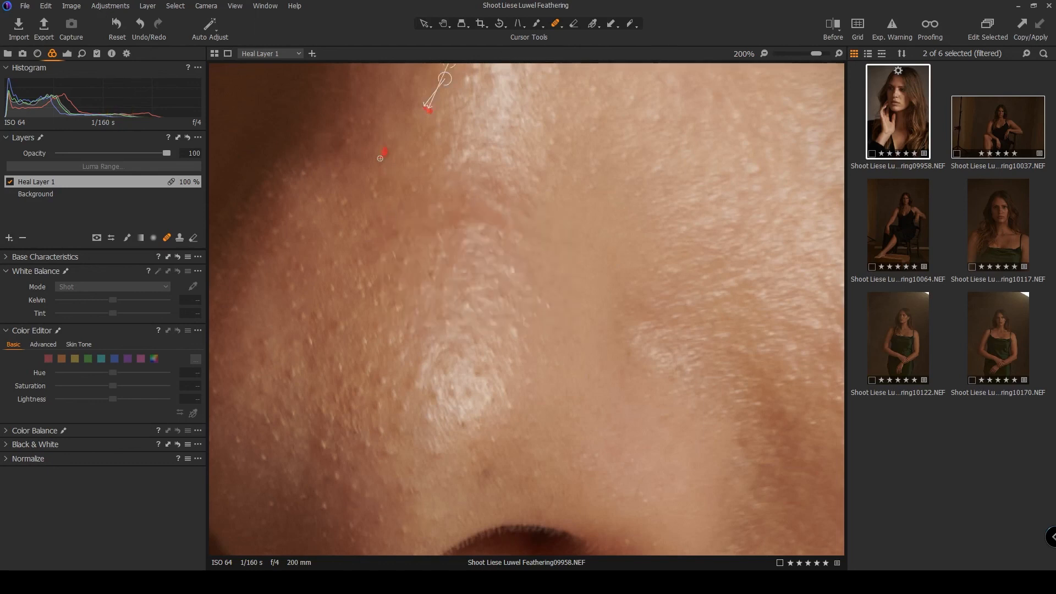
drag(374, 187, 375, 206)
click(413, 190)
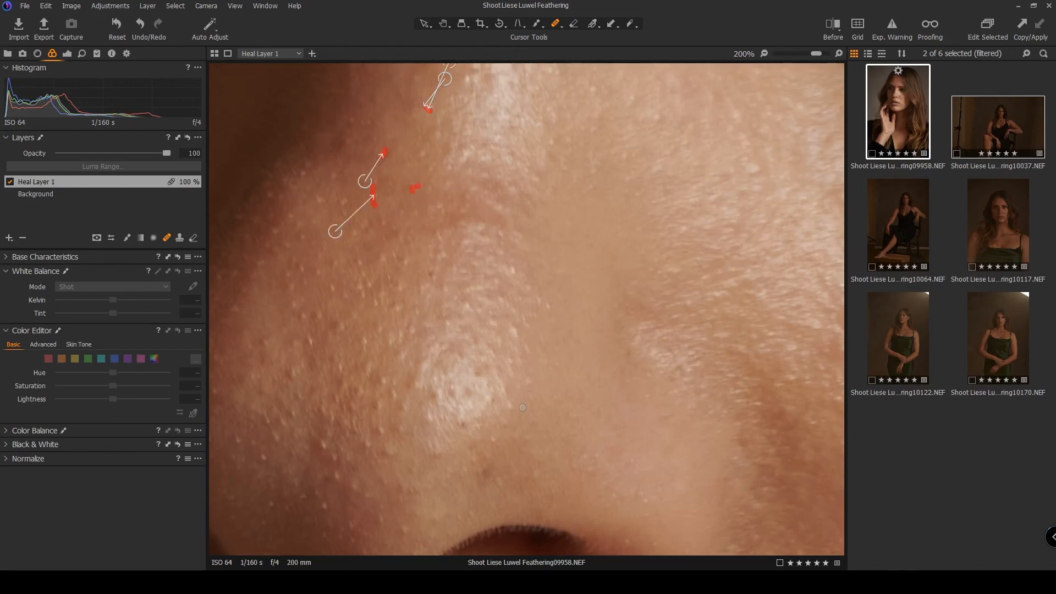
key(ctrl+0)
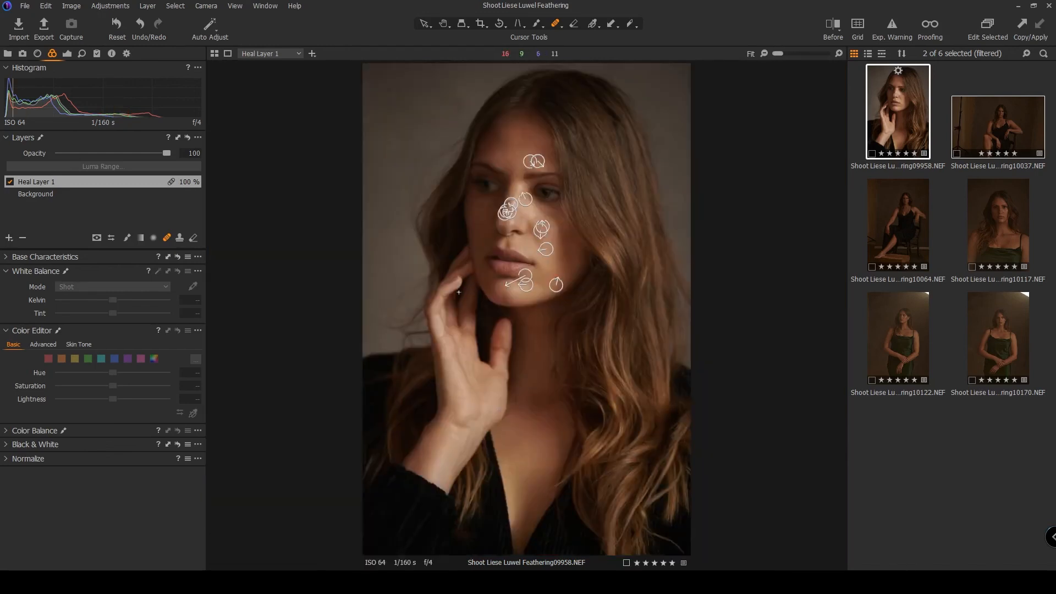